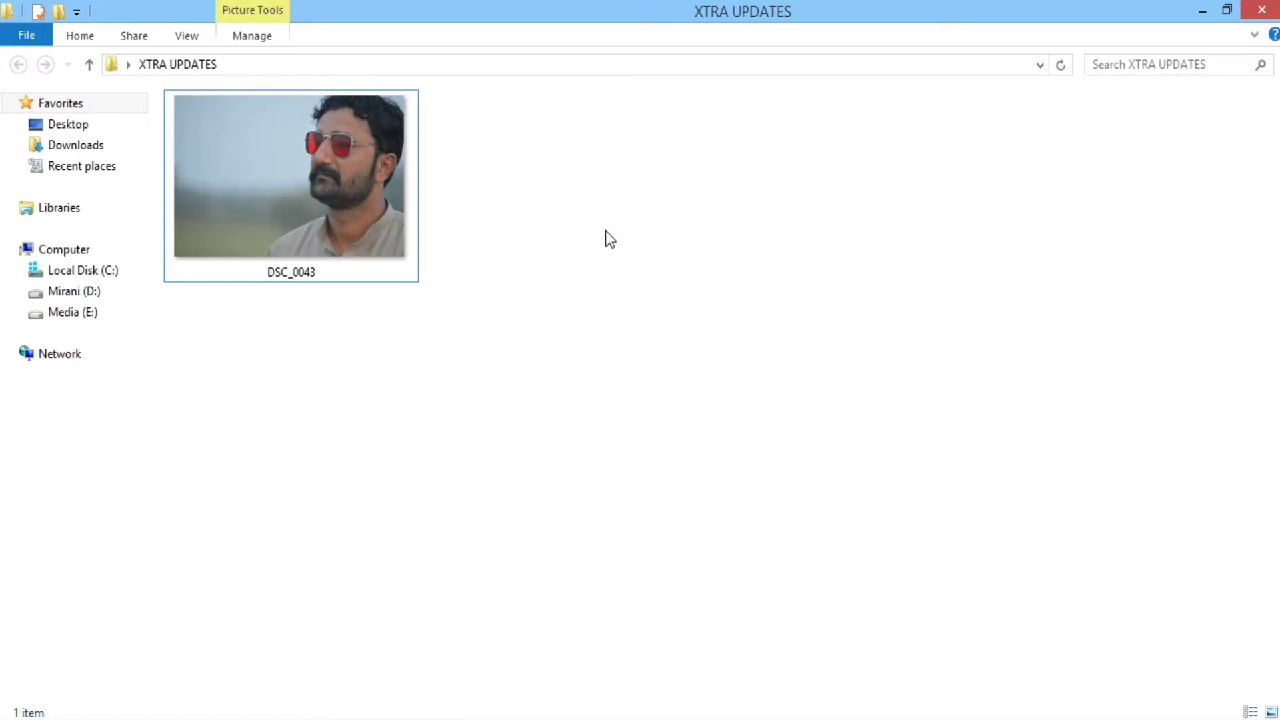
# Refresh the XTRA UPDATES folder and open its DSC_0043 photo in Photoshop.
pyautogui.rightClick(606, 231)
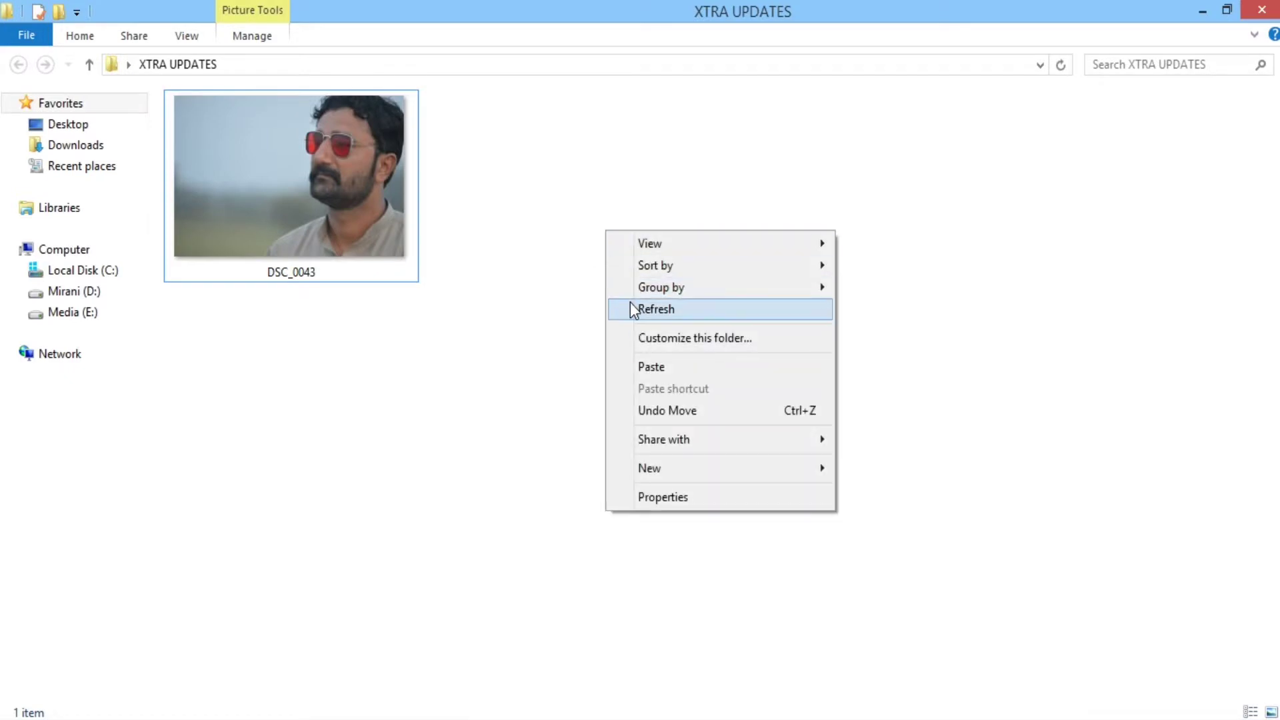
pyautogui.click(634, 308)
pyautogui.moveTo(327, 193); pyautogui.dragTo(500, 338)
pyautogui.hotkey('alt', 'Tab')
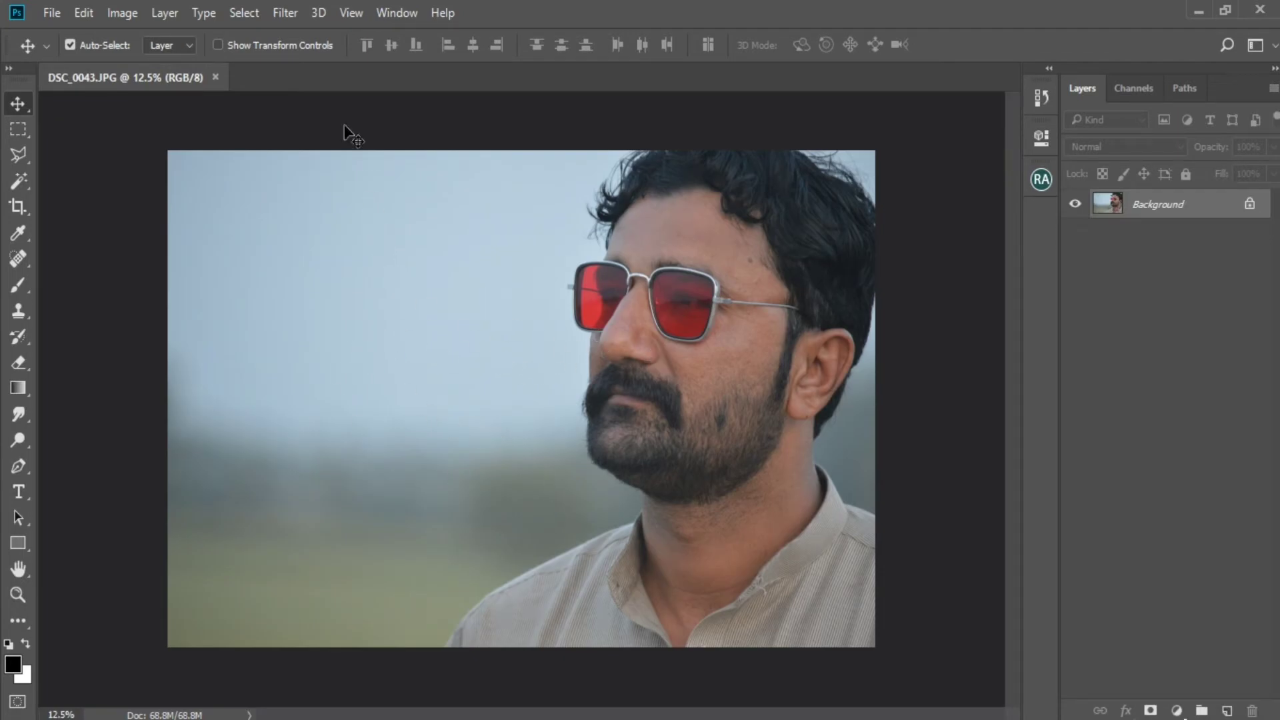
# Open the Camera Raw Filter on the photo and apply the AVC-Teal Summer user preset.
pyautogui.click(285, 15)
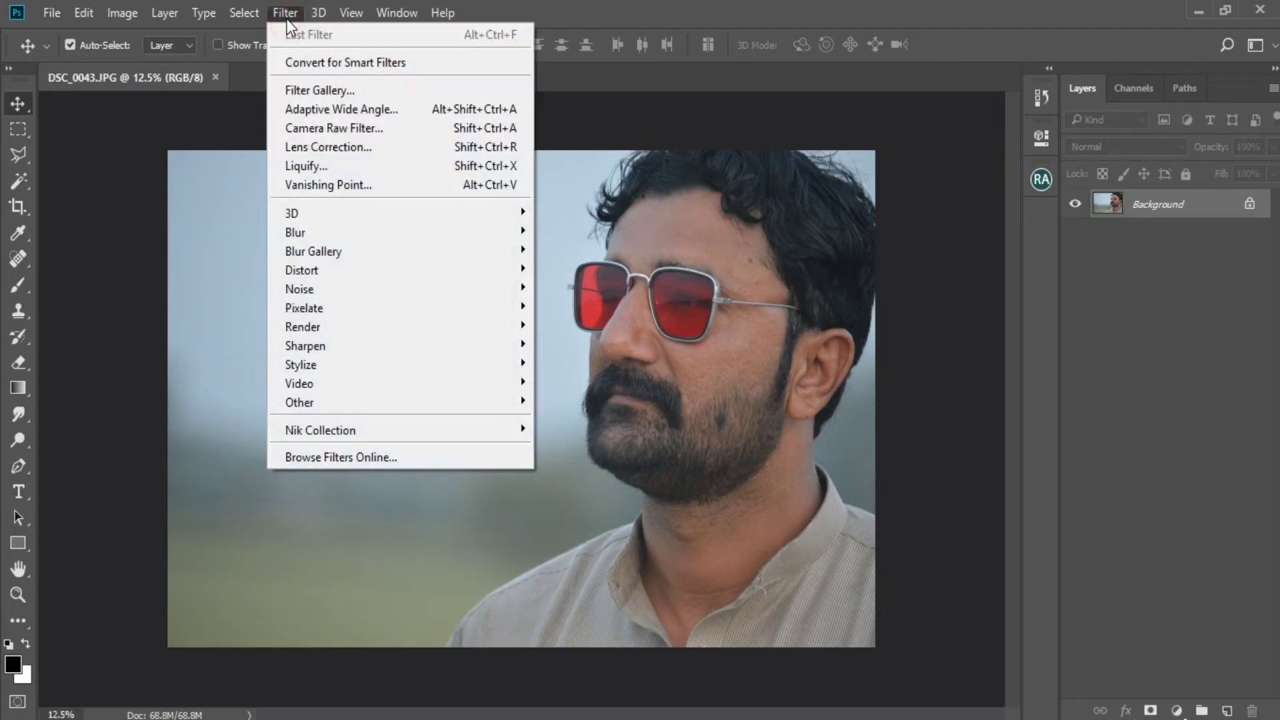
pyautogui.click(300, 130)
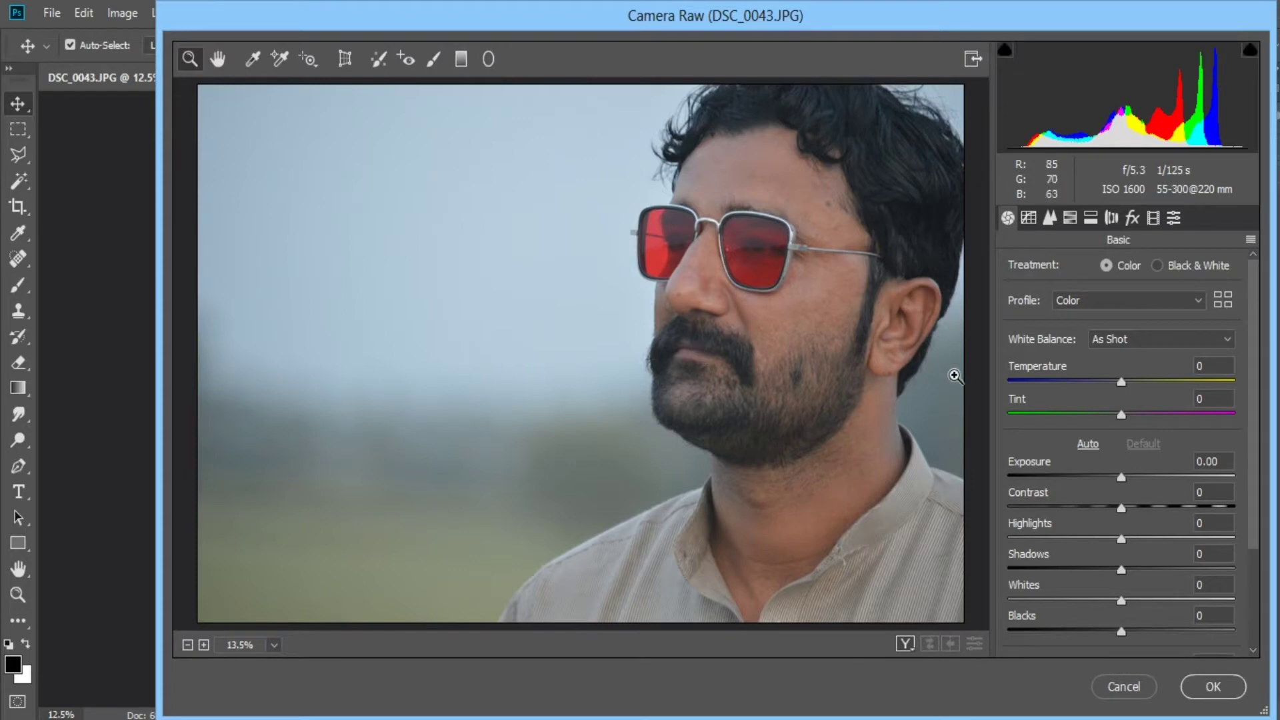
pyautogui.click(1173, 218)
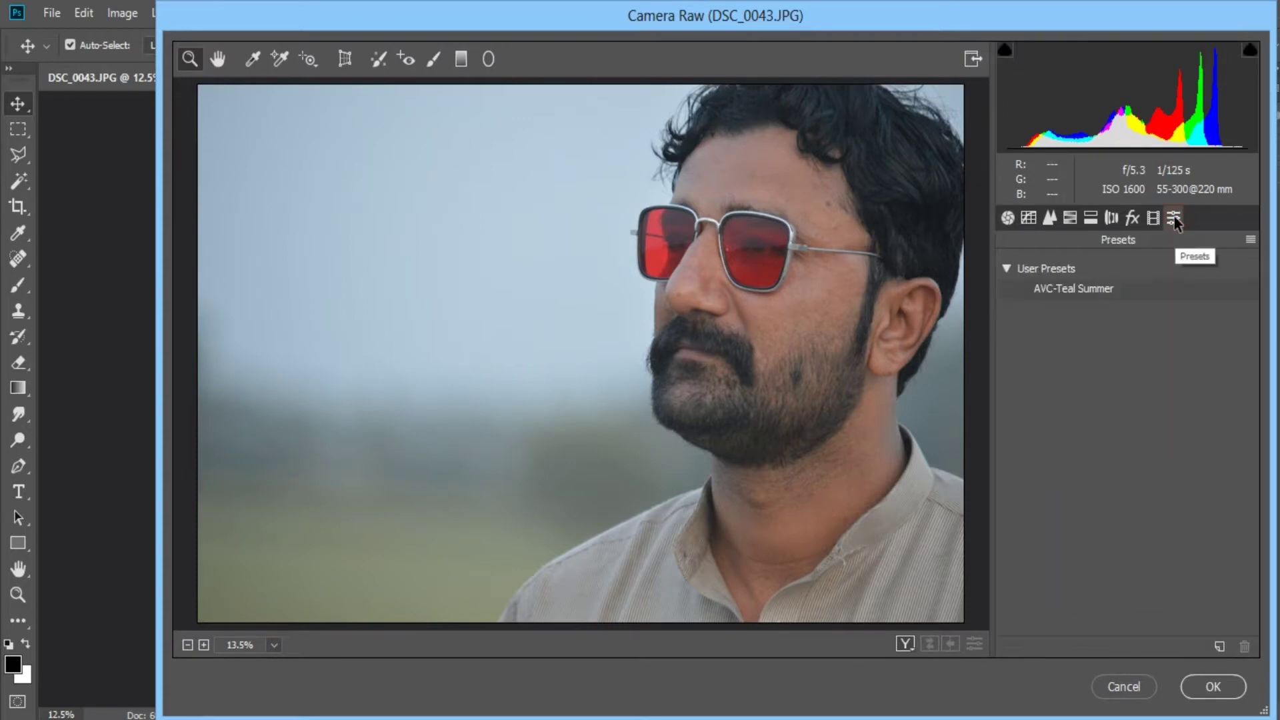
pyautogui.click(1115, 291)
pyautogui.click(1112, 289)
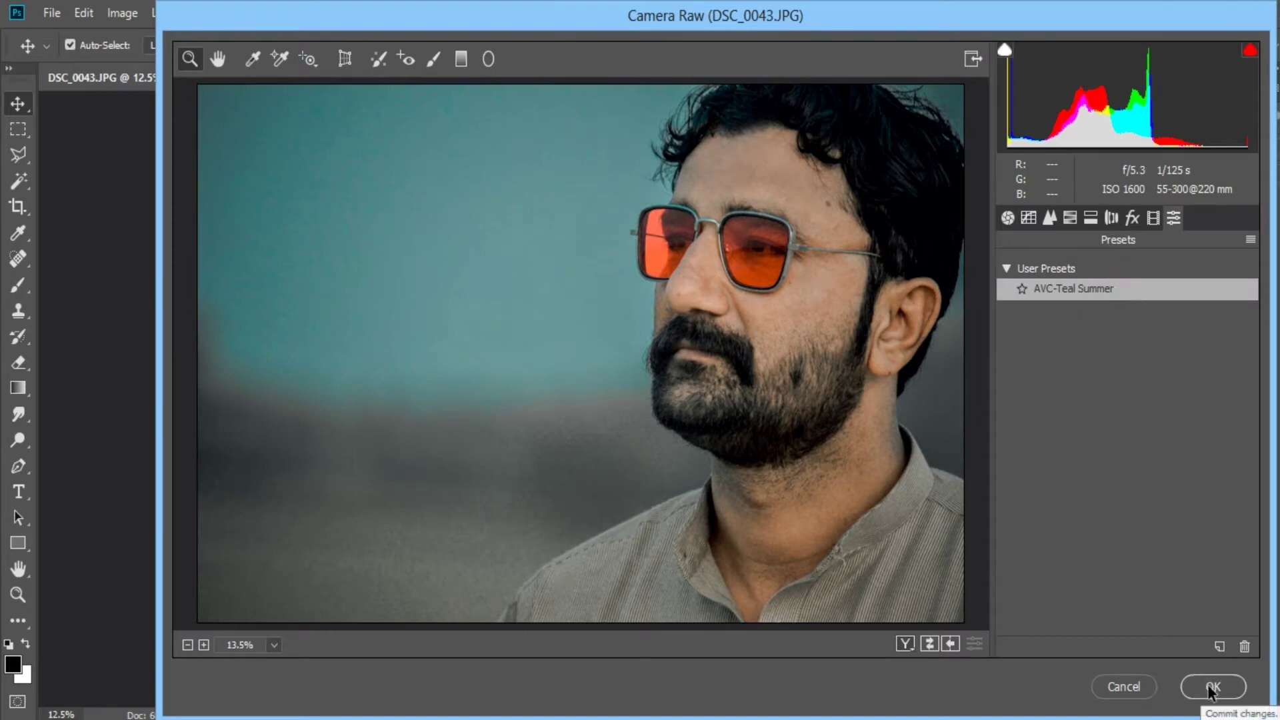
# Review the preset's basic and HSL settings, and set the luminance of Oranges to +88 and Yellows to +65.
pyautogui.click(1018, 226)
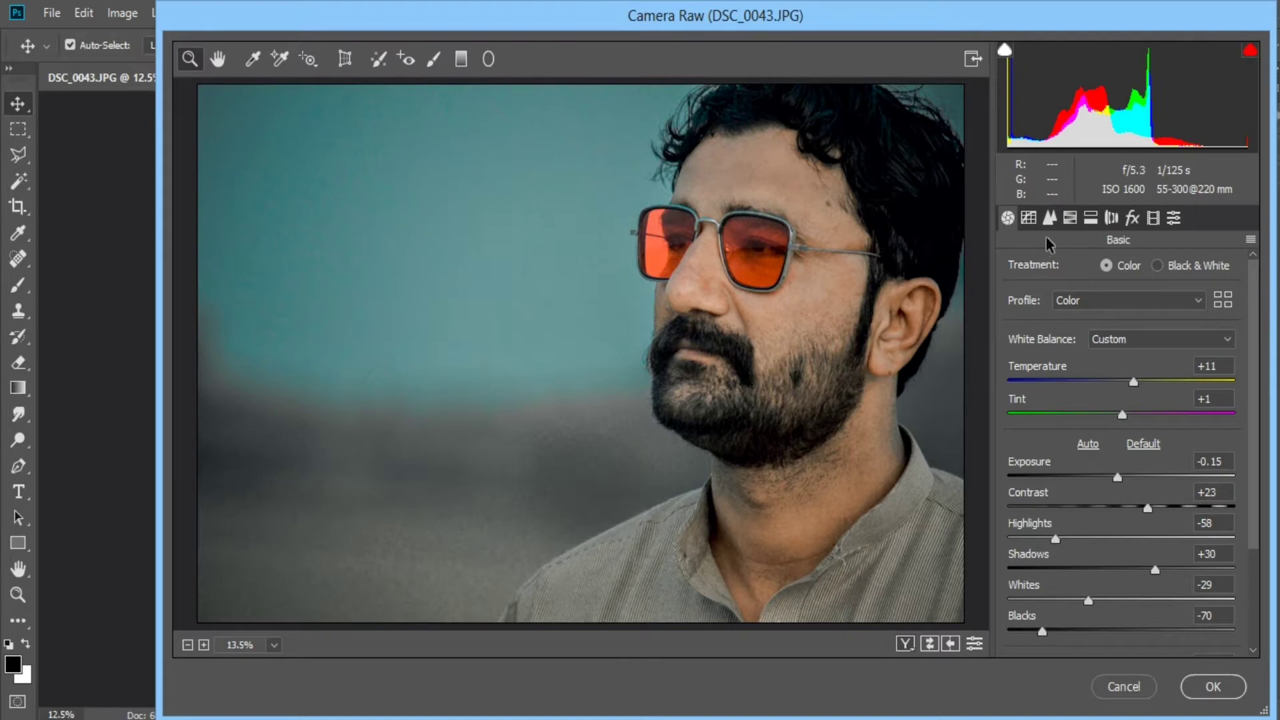
pyautogui.click(1069, 218)
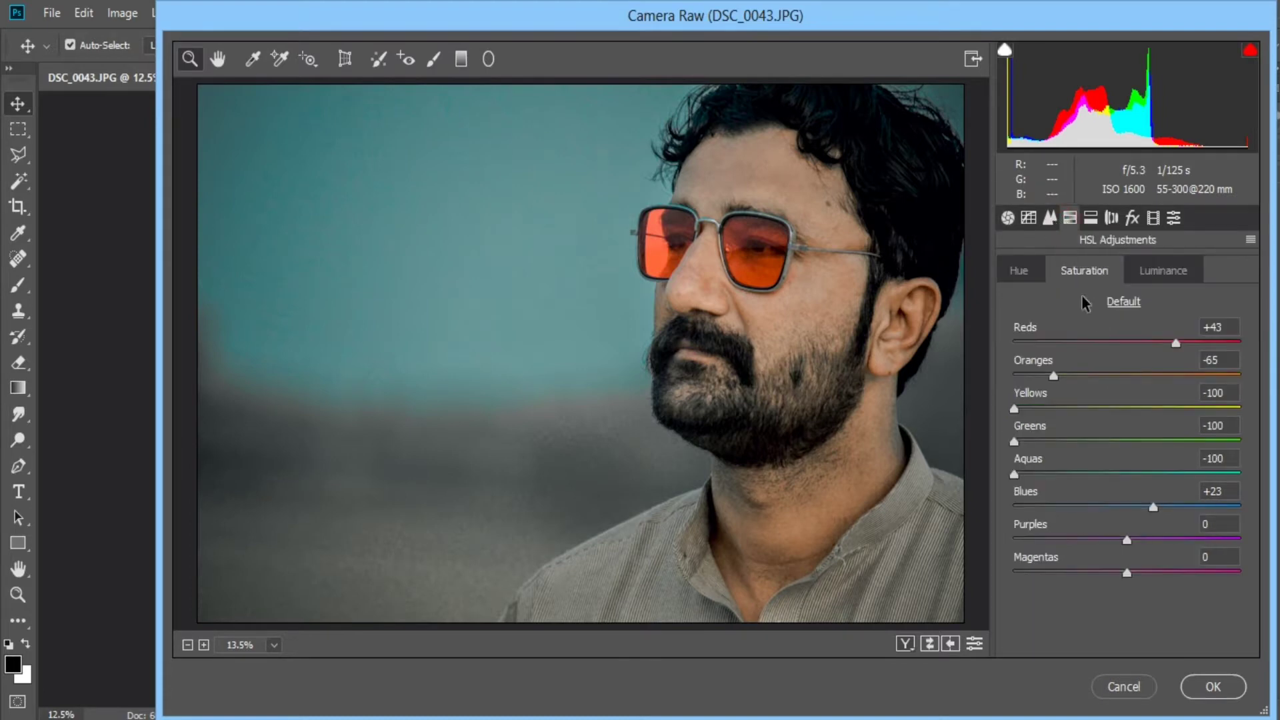
pyautogui.click(1035, 272)
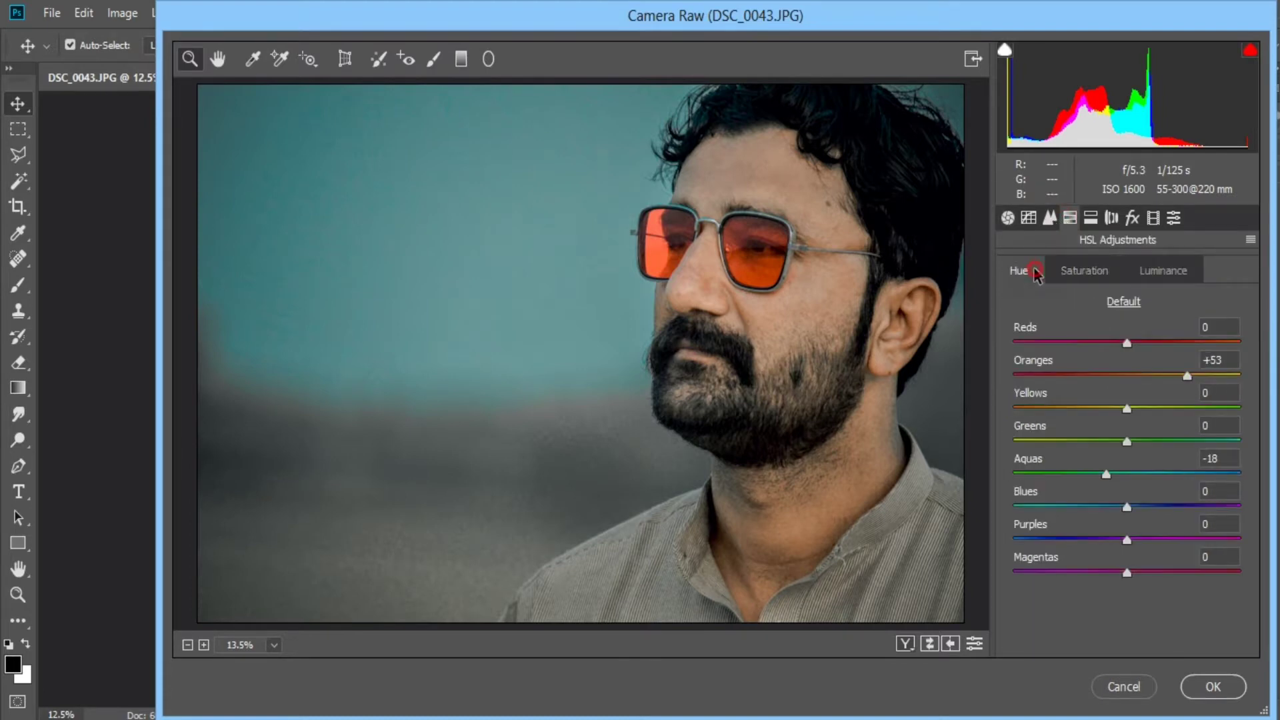
pyautogui.click(1094, 272)
pyautogui.click(1144, 276)
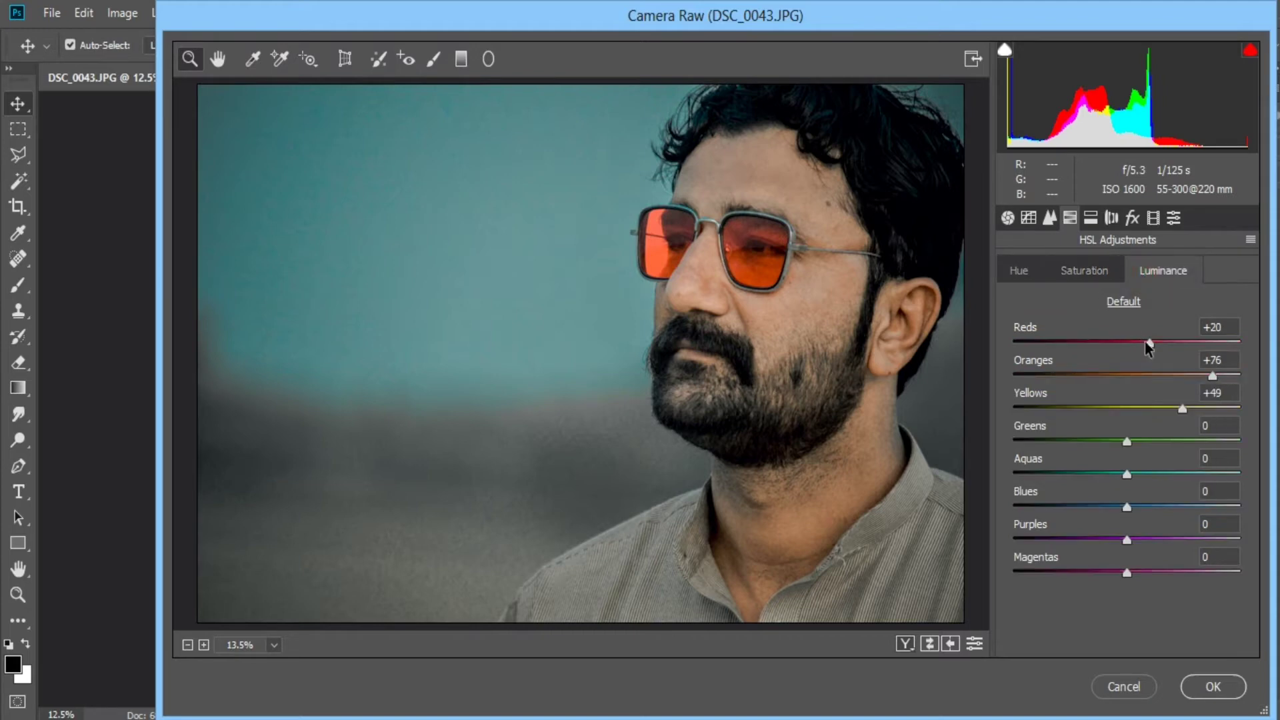
pyautogui.click(1213, 378)
pyautogui.click(1183, 411)
pyautogui.moveTo(1183, 411); pyautogui.dragTo(1152, 414)
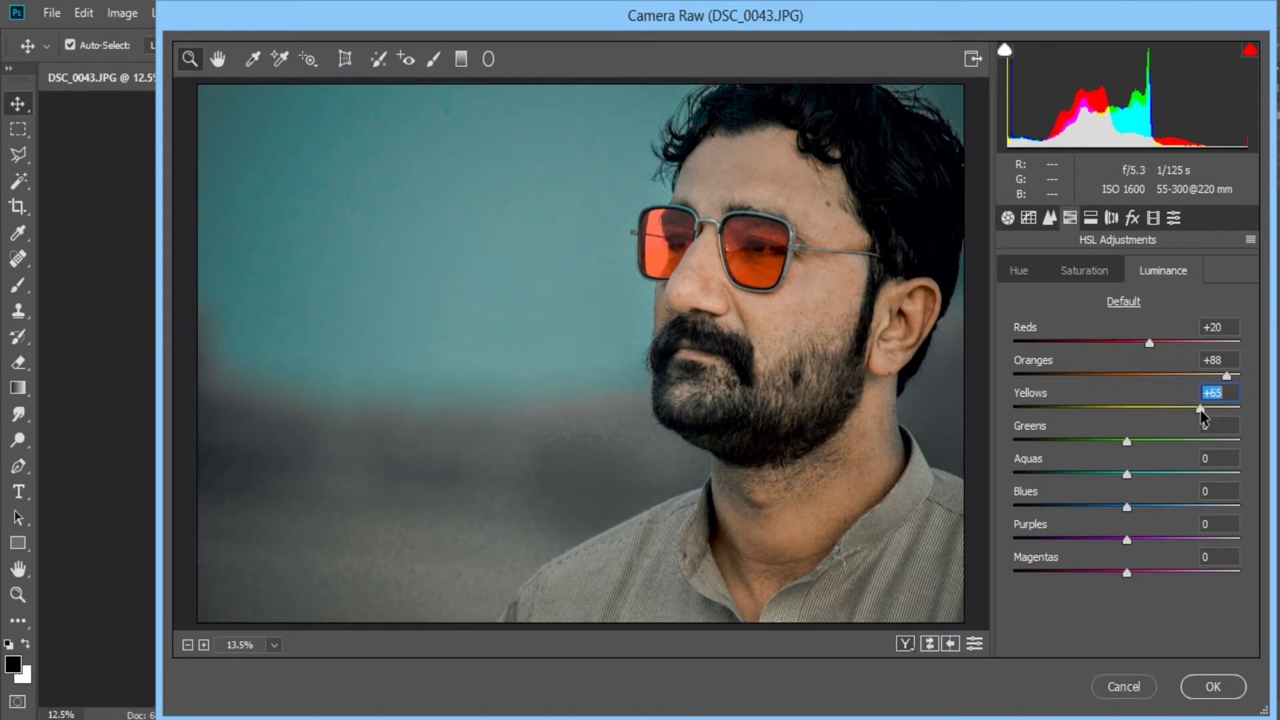
# Set the HSL saturation of Oranges to -74 and Reds to +18, keeping Yellows at -100.
pyautogui.click(1074, 277)
pyautogui.moveTo(1053, 375); pyautogui.dragTo(996, 434)
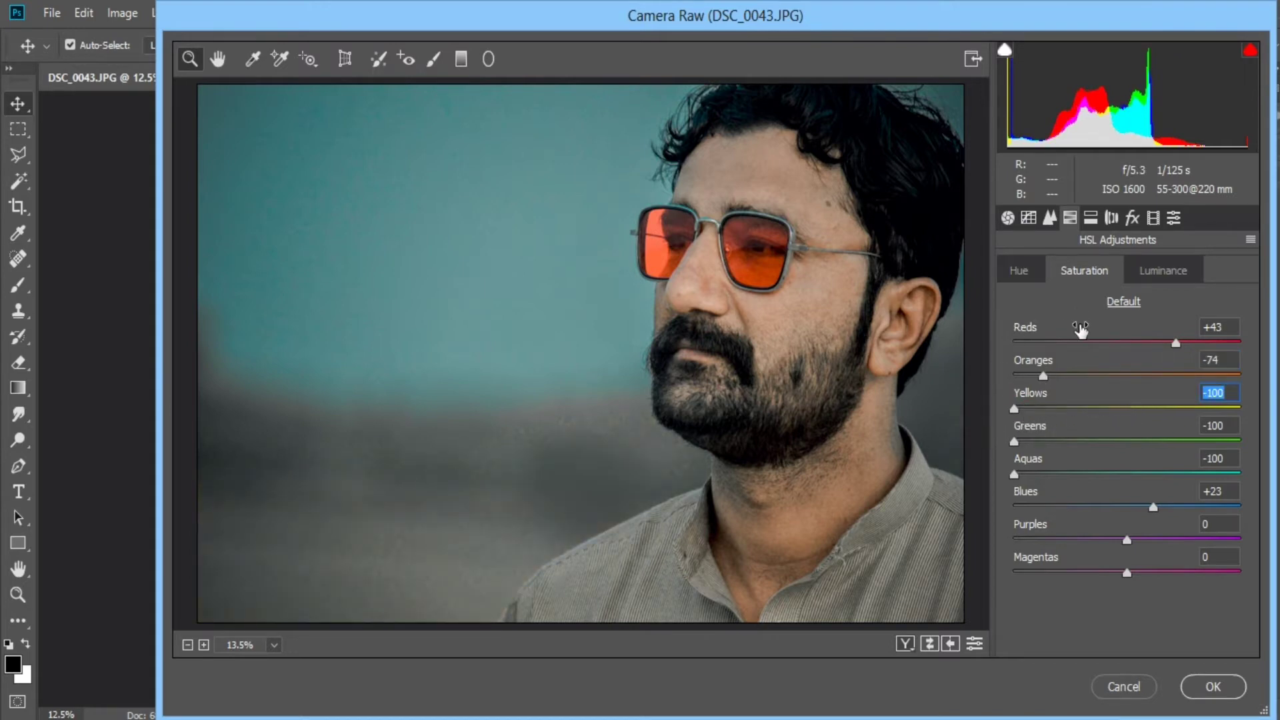
pyautogui.moveTo(1176, 342); pyautogui.dragTo(1147, 343)
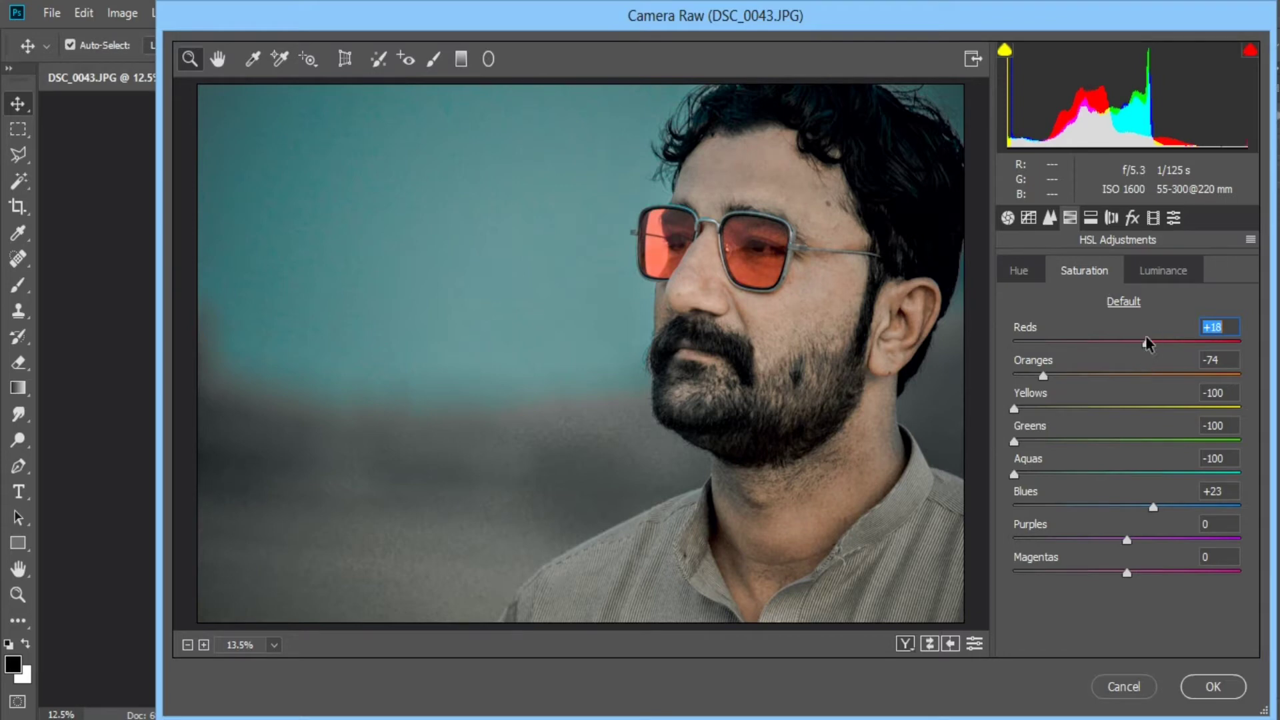
# Raise the HSL luminance of the Reds slightly and check the hue adjustments.
pyautogui.click(1132, 270)
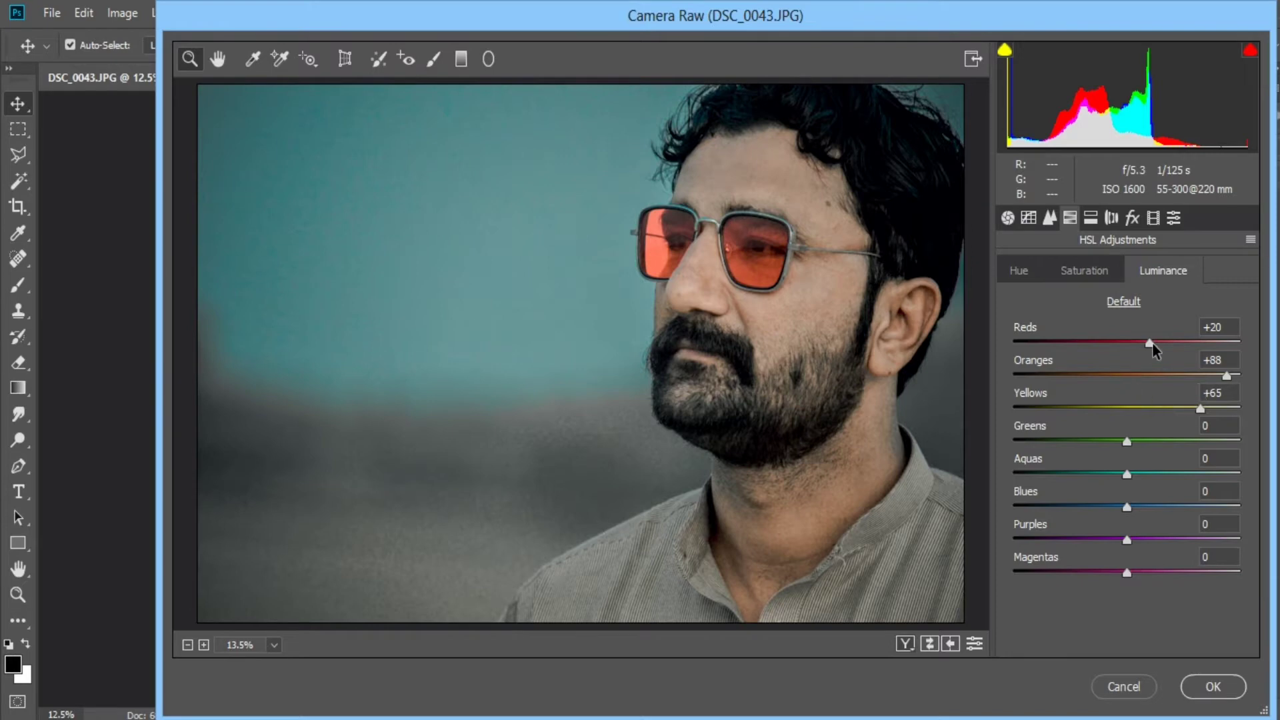
pyautogui.moveTo(1151, 342); pyautogui.dragTo(1175, 344)
pyautogui.click(1014, 271)
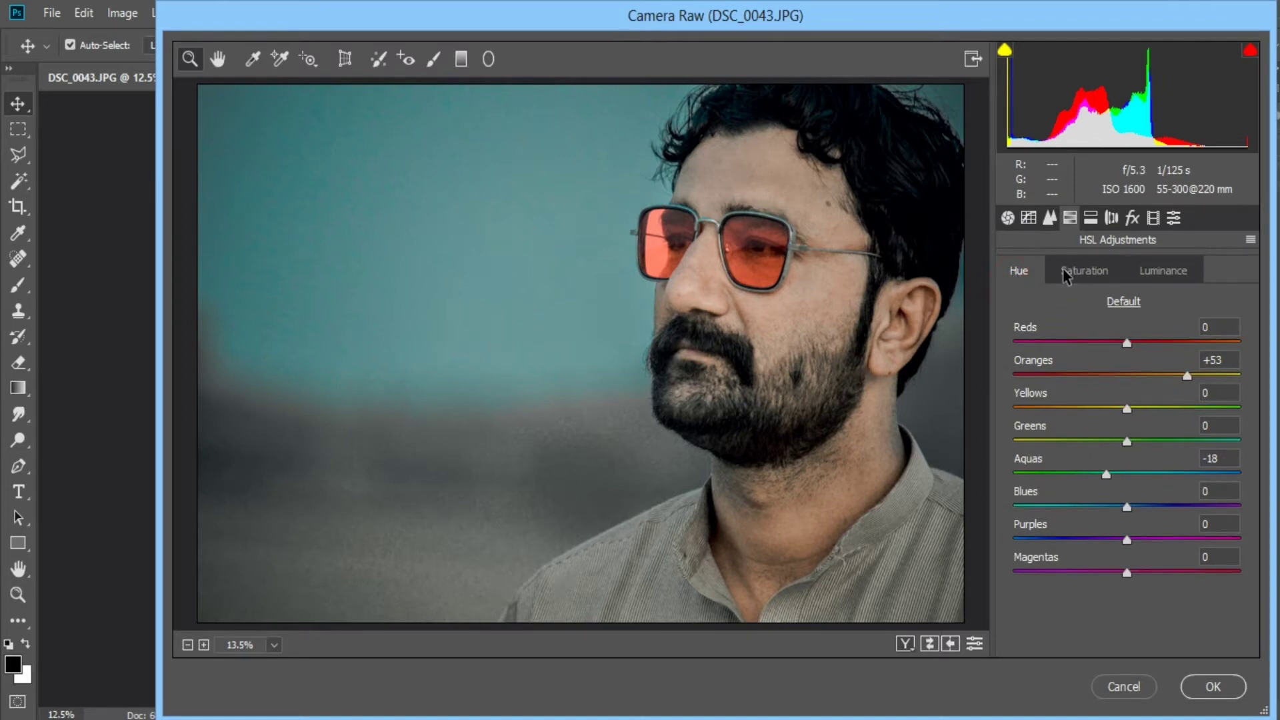
# Set the basic tones to Contrast +37, Highlights -43, Shadows +50, Whites -63 and Blacks -76.
pyautogui.click(1008, 218)
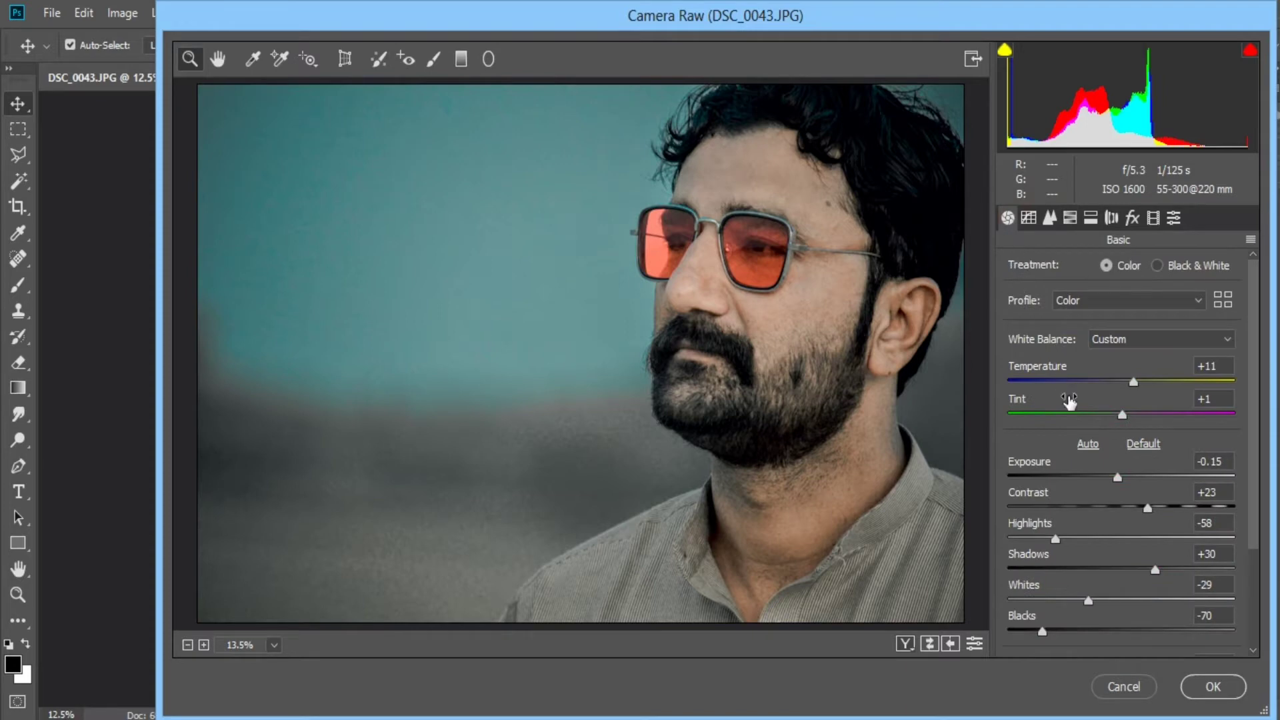
pyautogui.moveTo(1147, 508); pyautogui.dragTo(1163, 513)
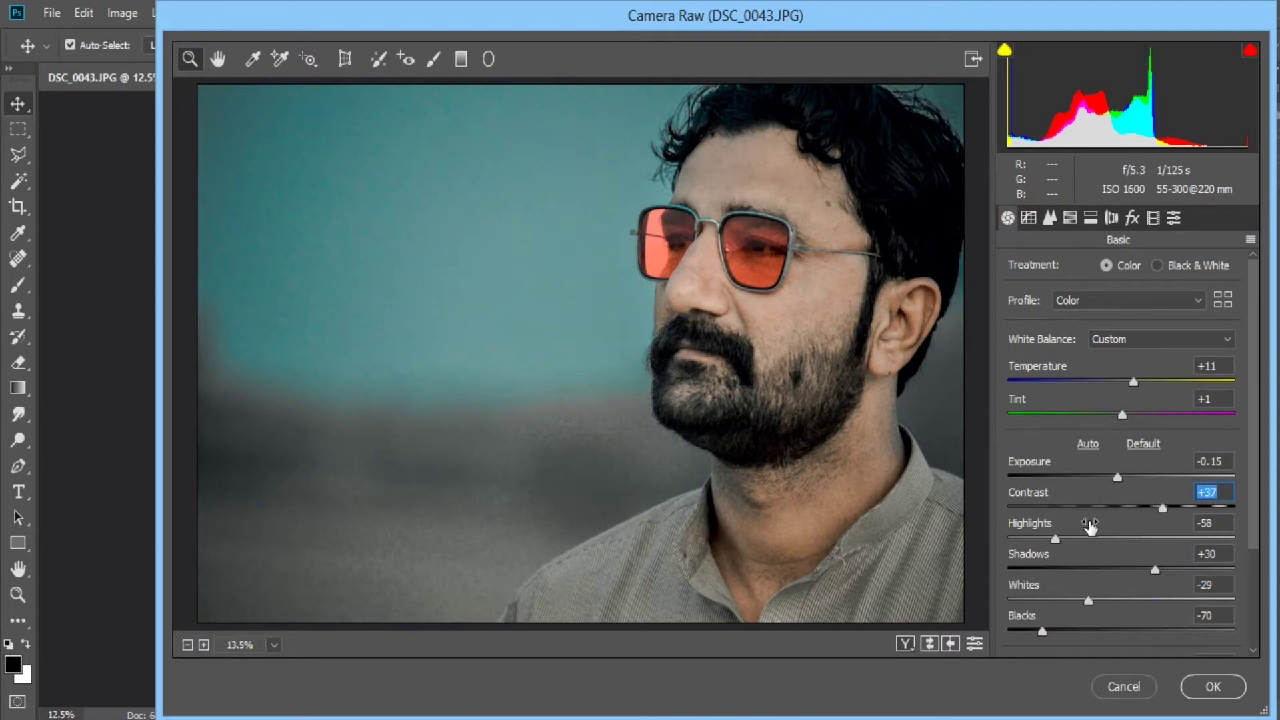
pyautogui.moveTo(1057, 539); pyautogui.dragTo(1077, 542)
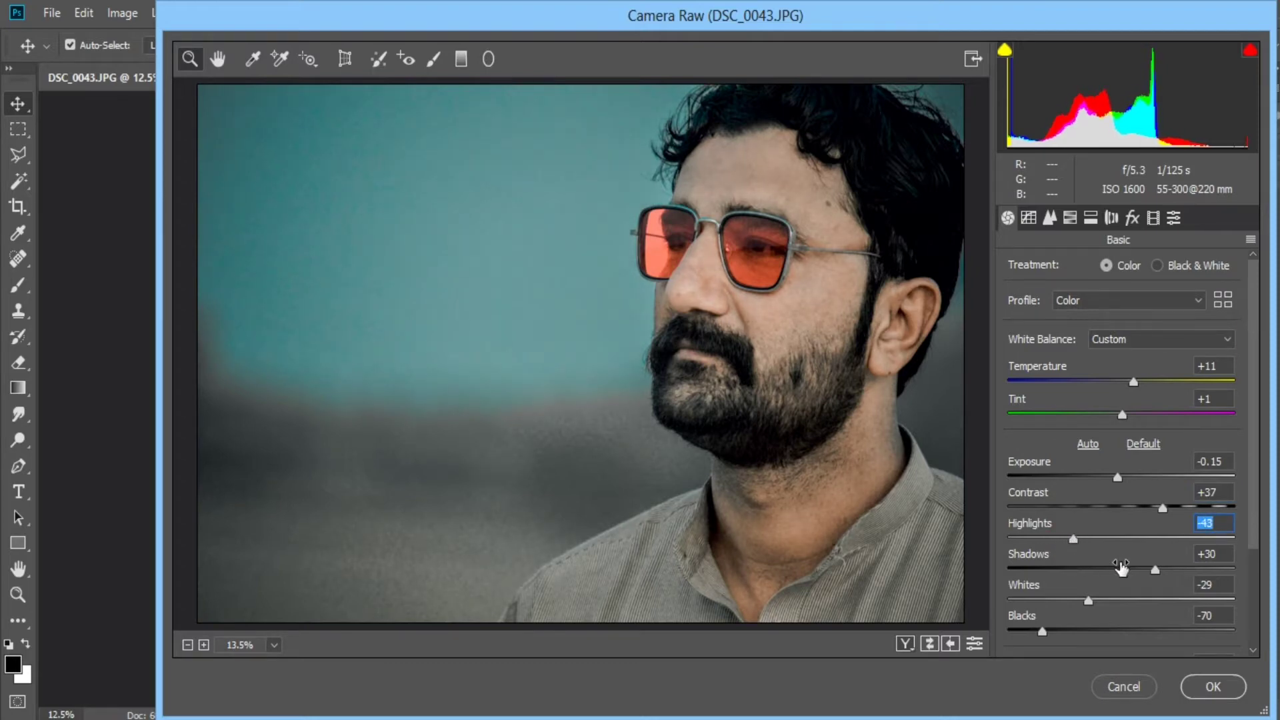
pyautogui.moveTo(1156, 568)
pyautogui.mouseDown()
pyautogui.moveTo(1132, 568)
pyautogui.moveTo(1178, 566)
pyautogui.mouseUp()
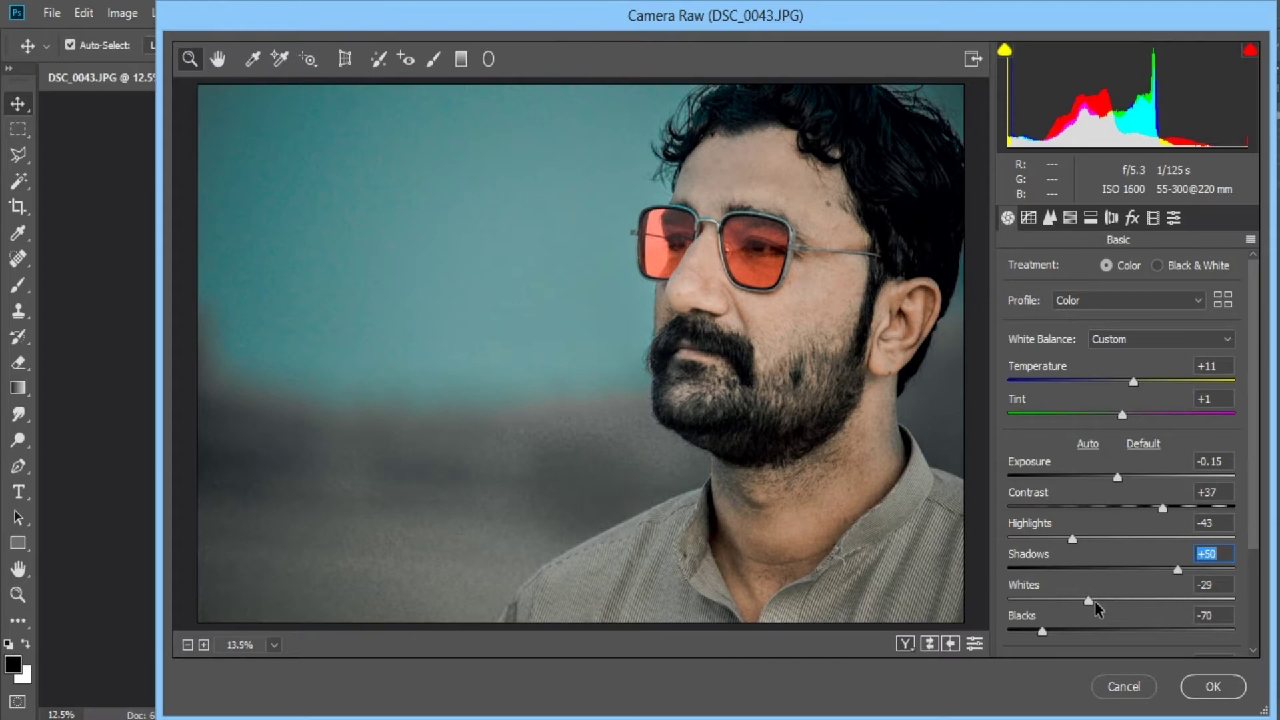
pyautogui.moveTo(1088, 600); pyautogui.dragTo(1038, 635)
pyautogui.click(1044, 633)
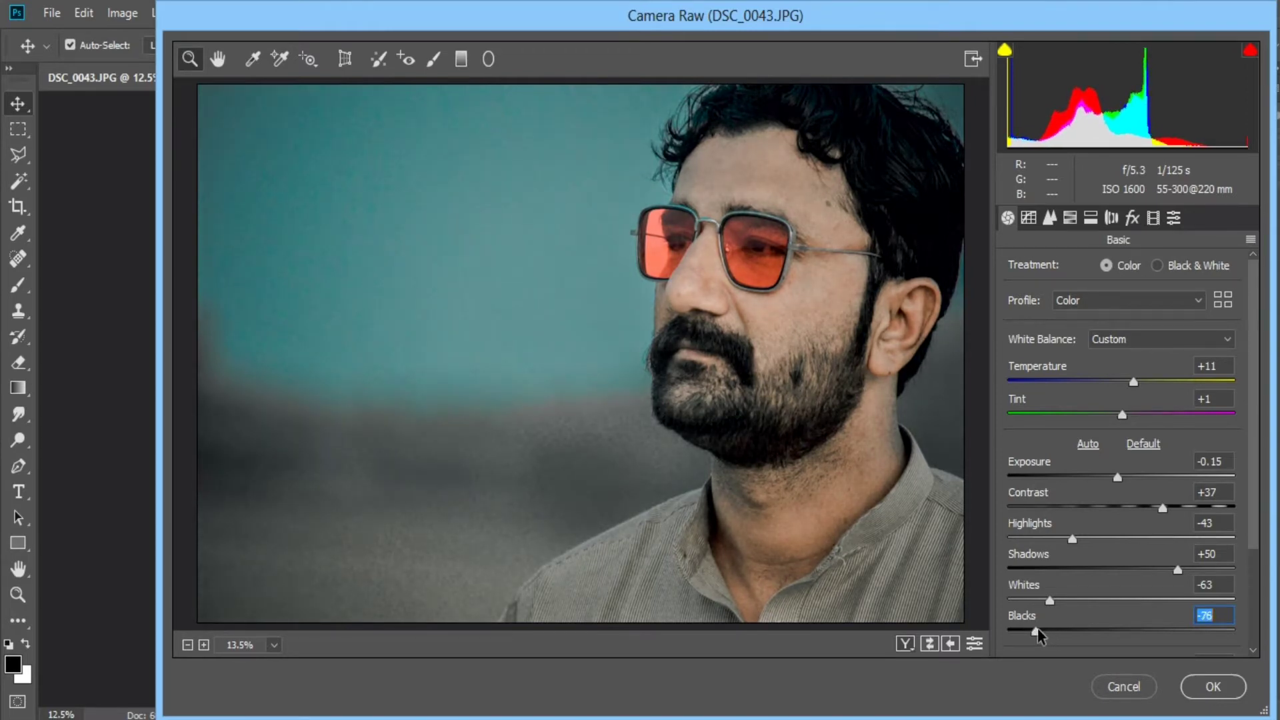
# Set Clarity to +52, Exposure to +0.10 and Contrast to +43 in the basic adjustments.
pyautogui.scroll(-3, 1071, 554)
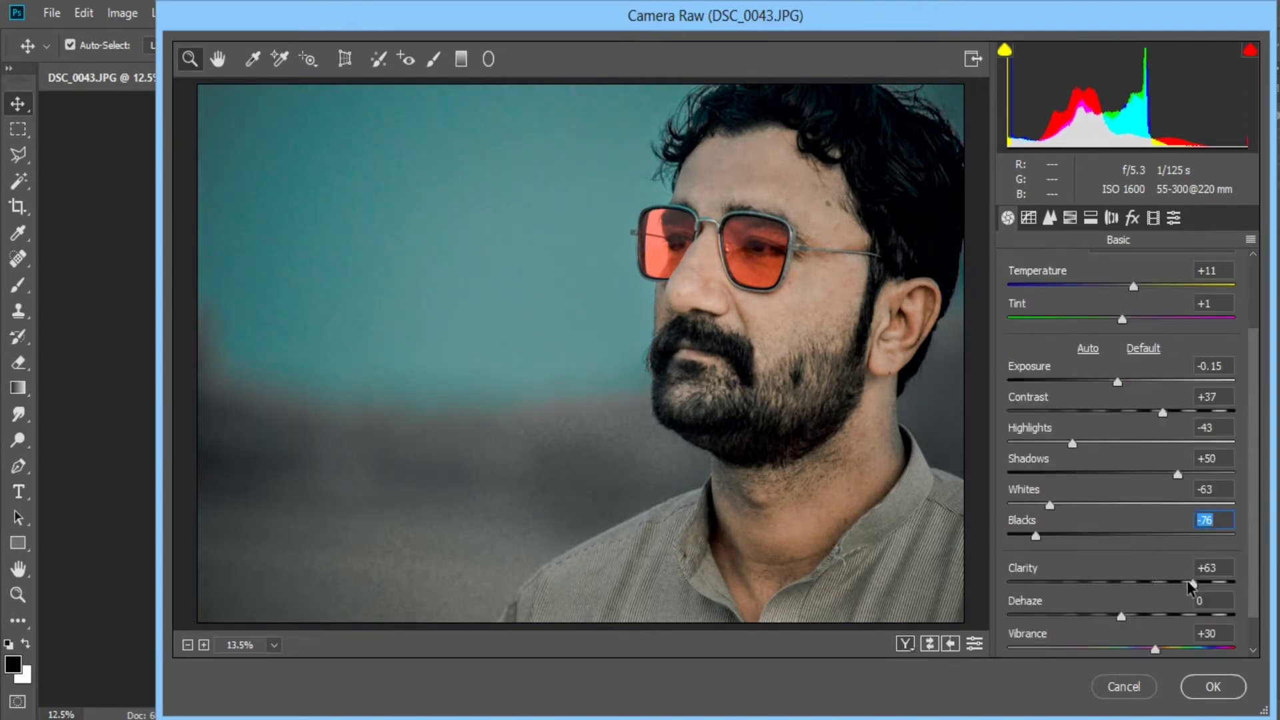
pyautogui.moveTo(1192, 585); pyautogui.dragTo(1145, 595)
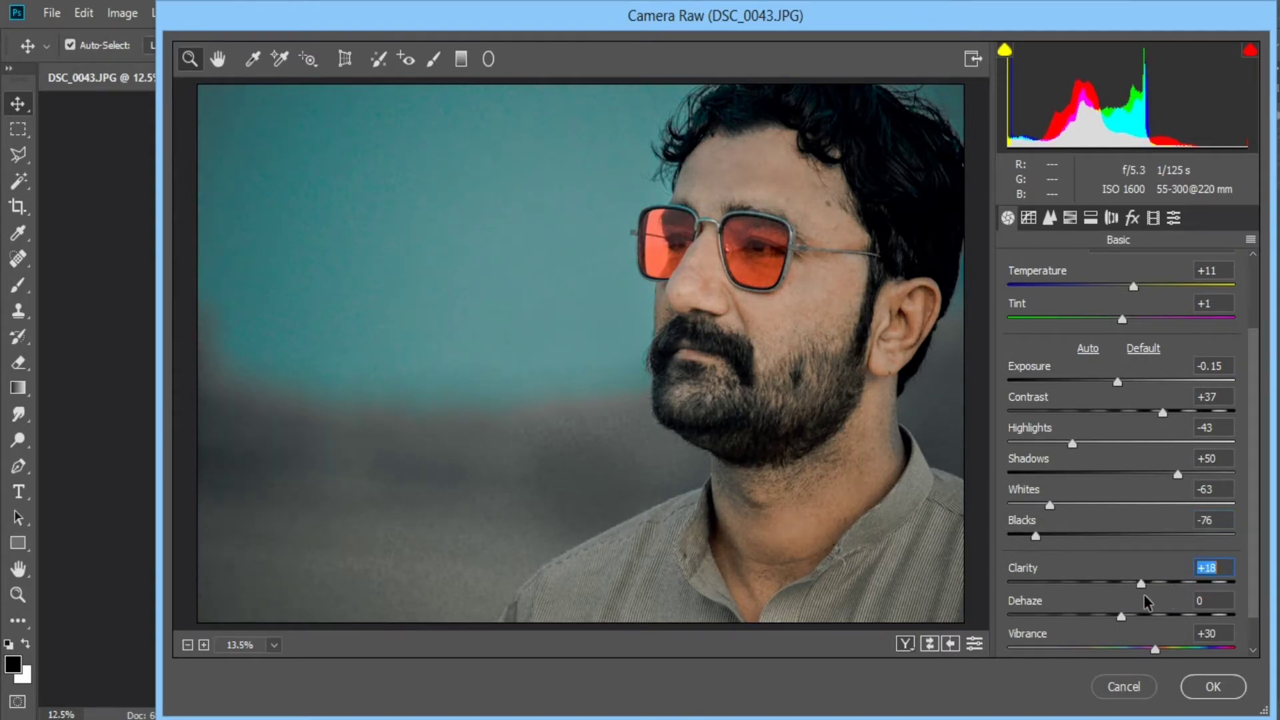
pyautogui.click(1178, 595)
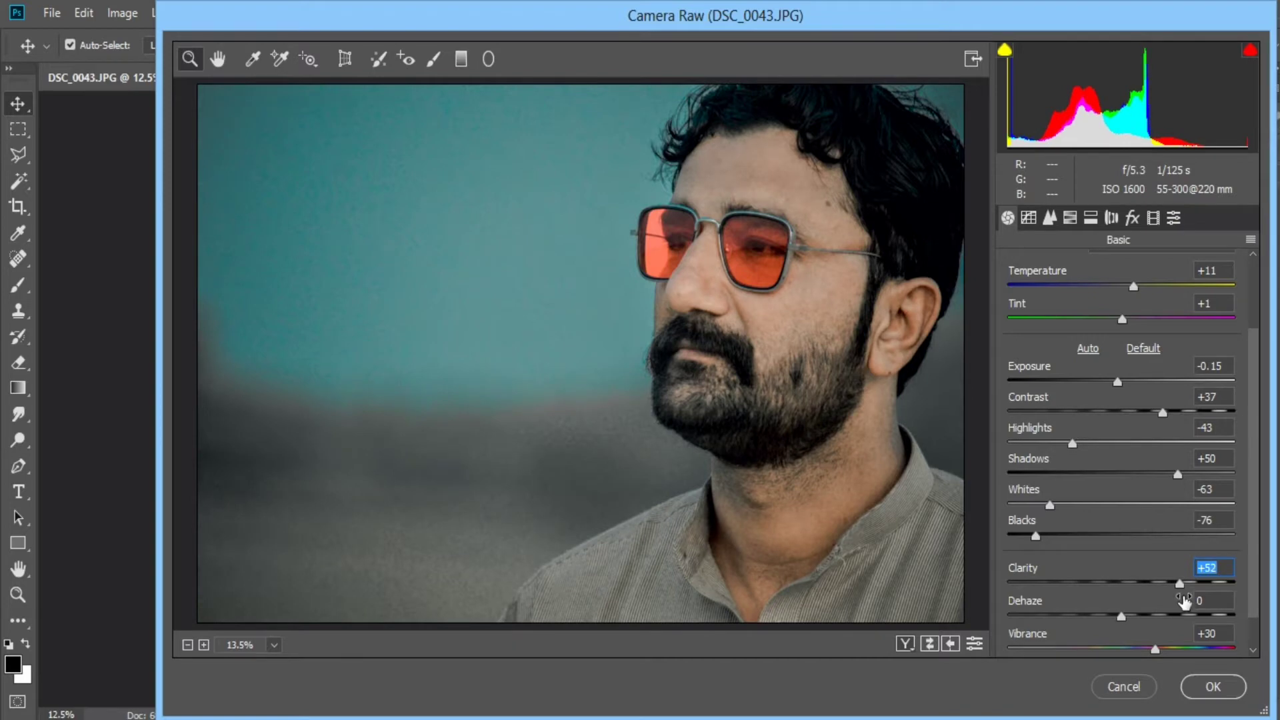
pyautogui.scroll(2, 1074, 413)
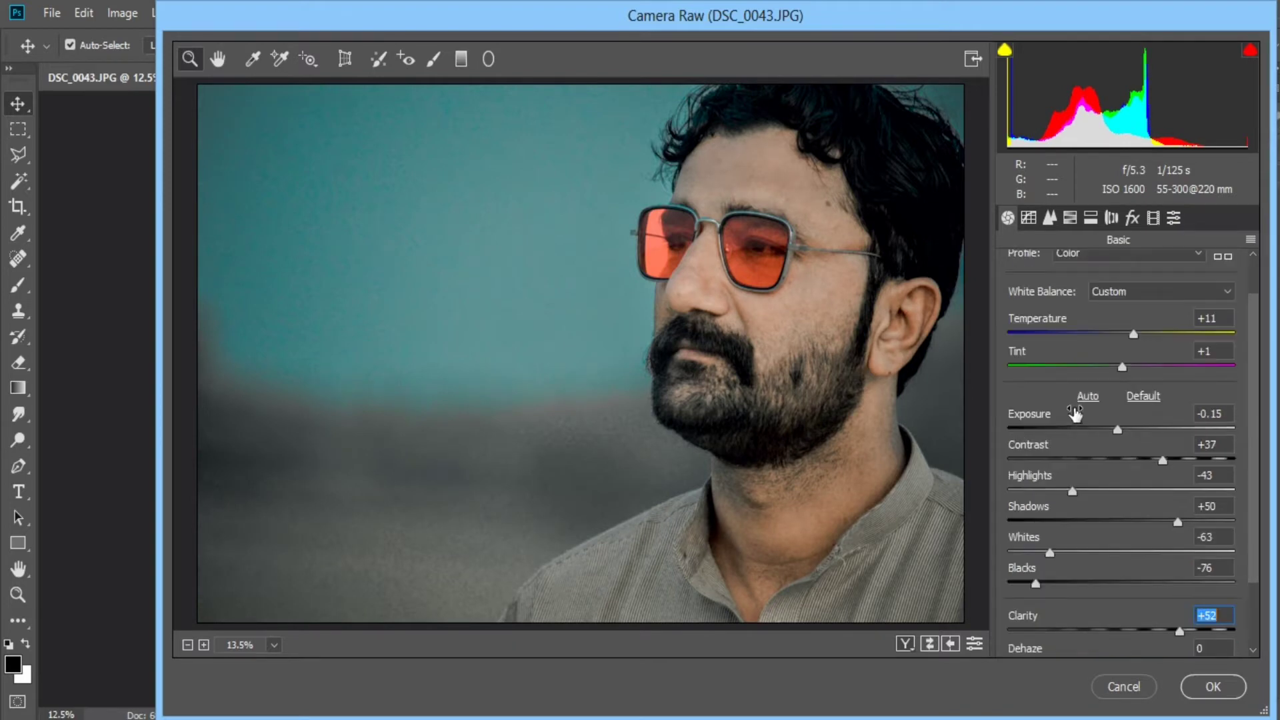
pyautogui.moveTo(1118, 433); pyautogui.dragTo(1173, 461)
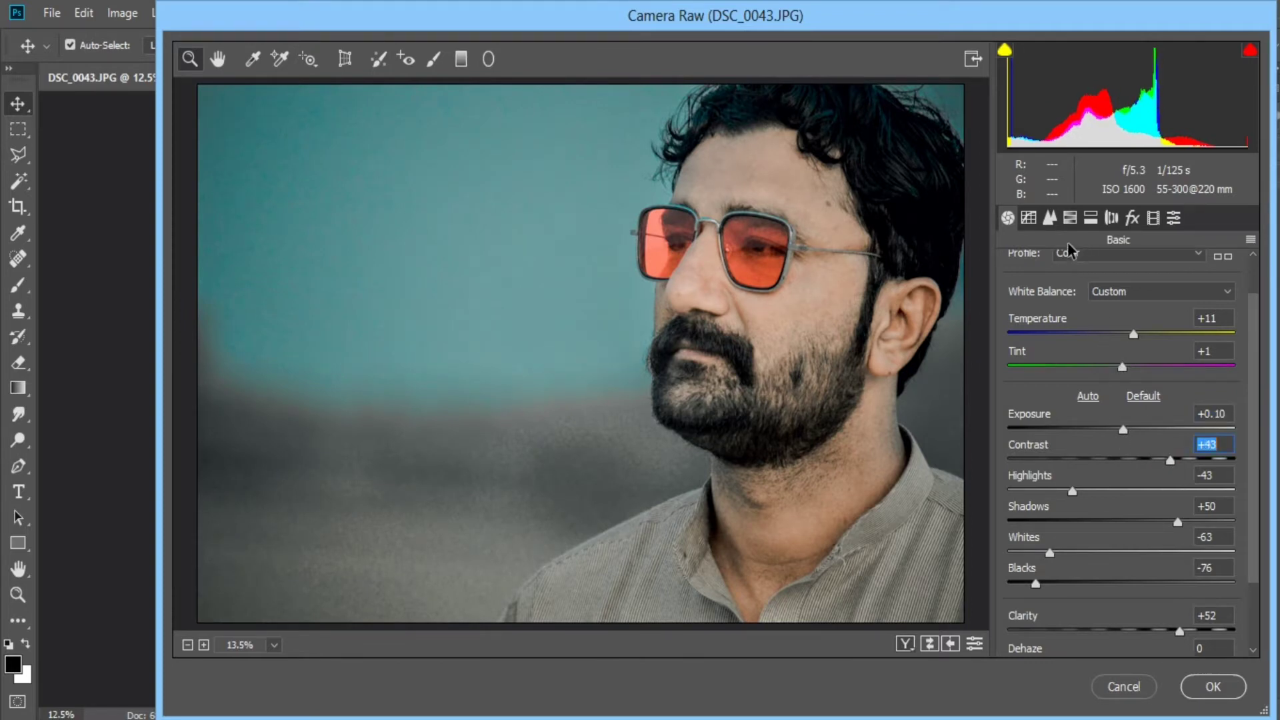
# Check the tone curve and effects settings, and apply the Camera Raw adjustments to the photo.
pyautogui.click(1050, 219)
pyautogui.click(1031, 221)
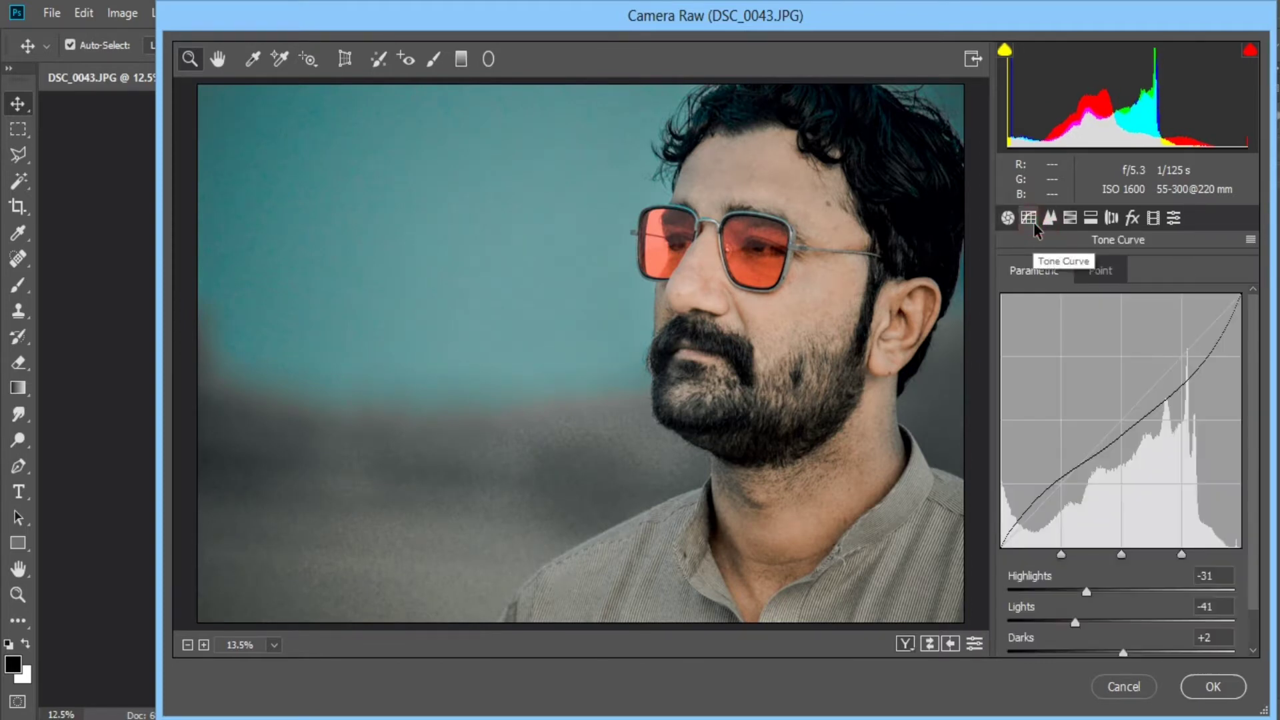
pyautogui.click(1132, 220)
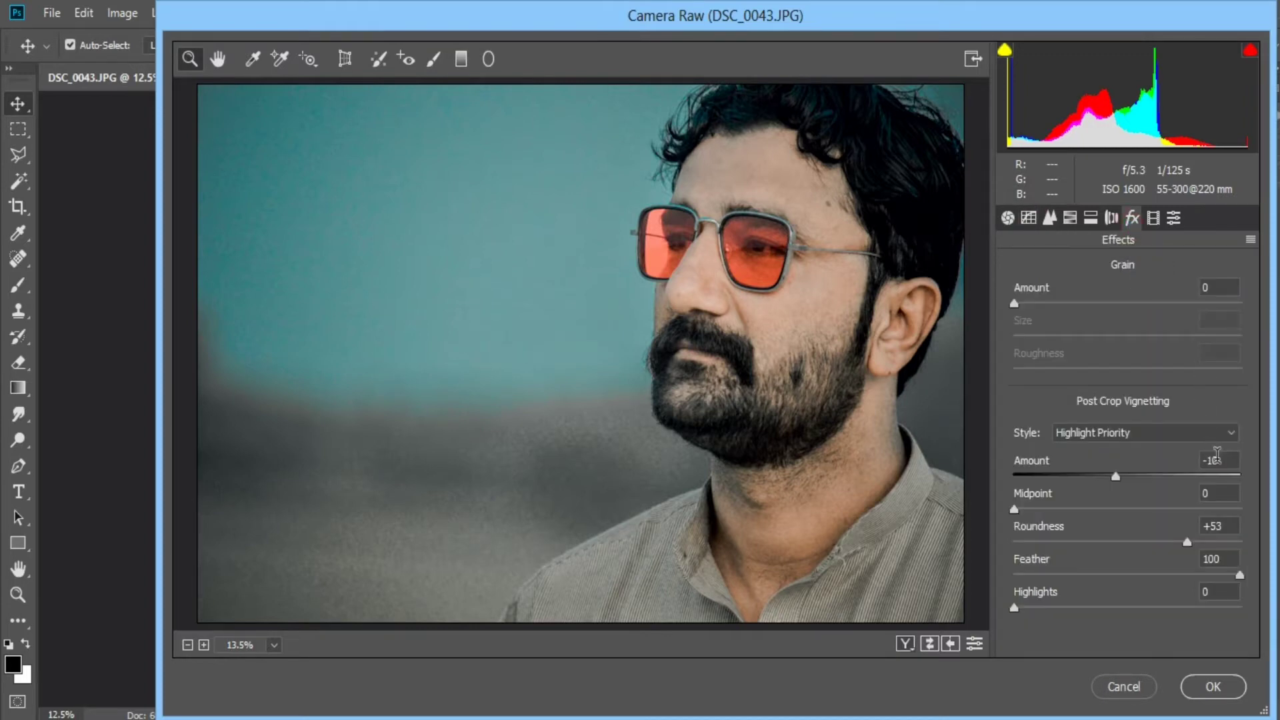
pyautogui.click(1223, 690)
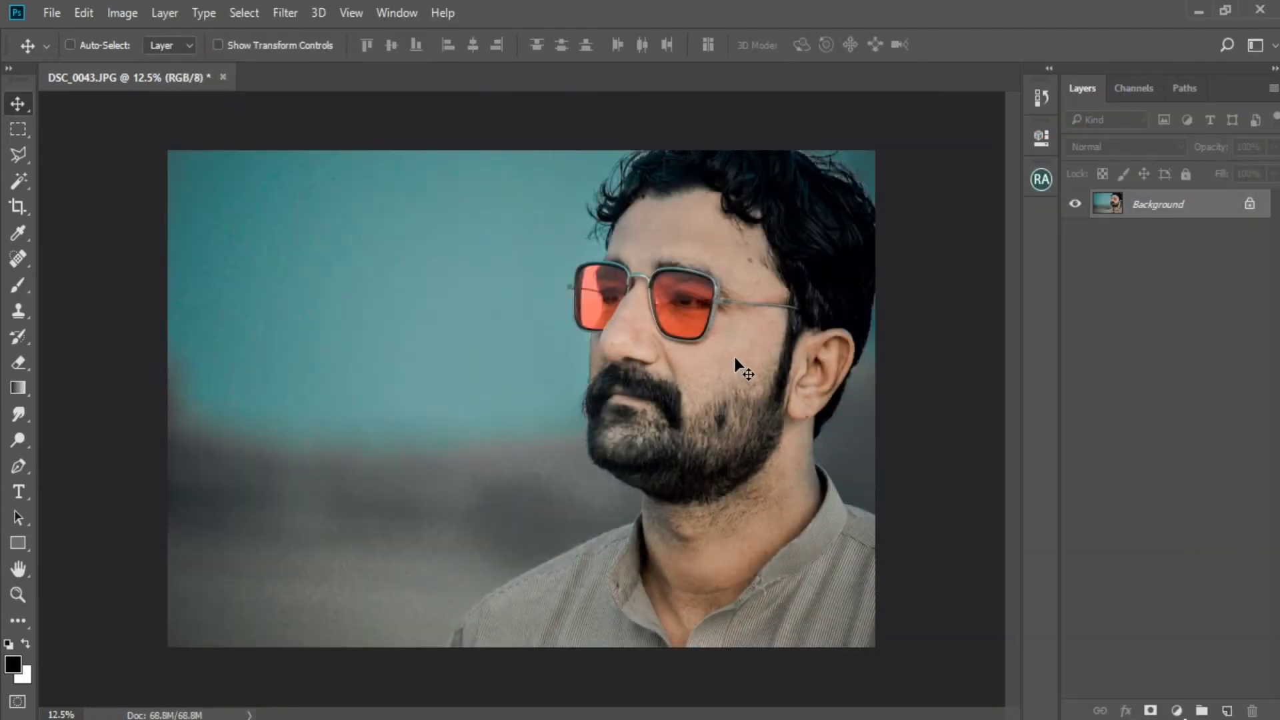
# Save the edited photo as a progressive JPEG named DSC_0043-2 at quality 12, and close the document.
pyautogui.hotkey('ctrl', 'shift', 's')
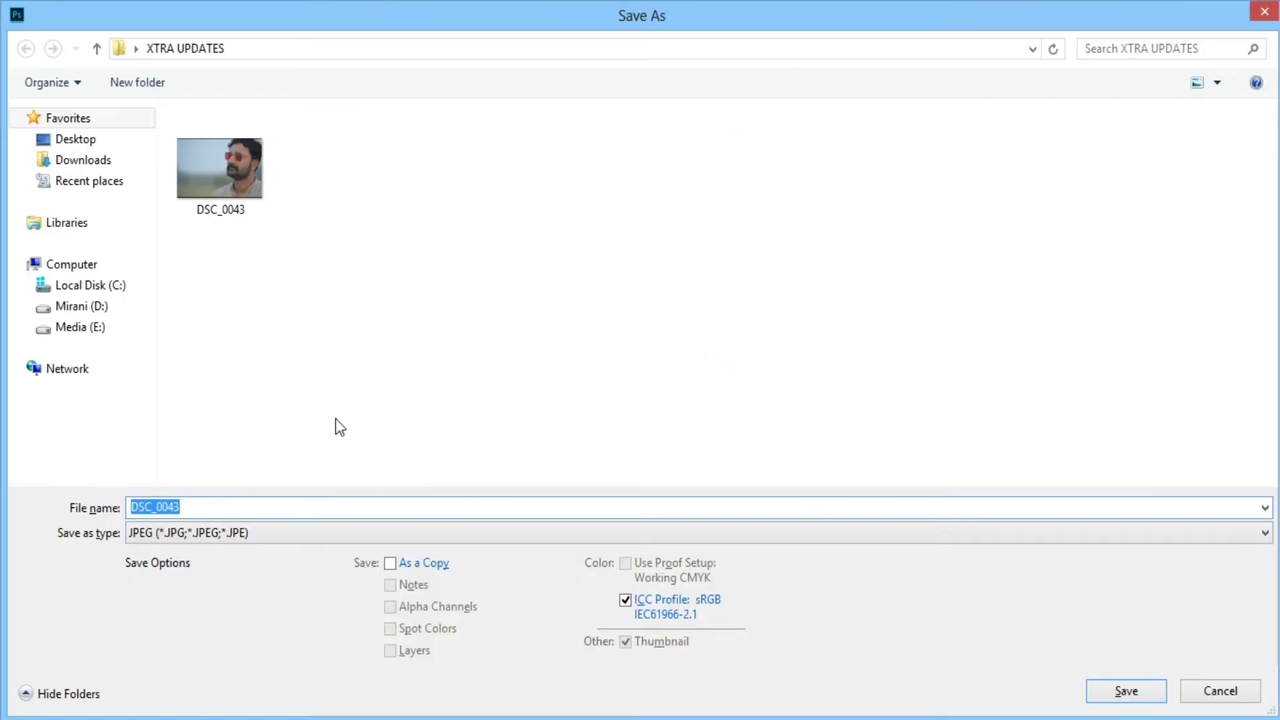
pyautogui.click(263, 504)
pyautogui.press('Return')
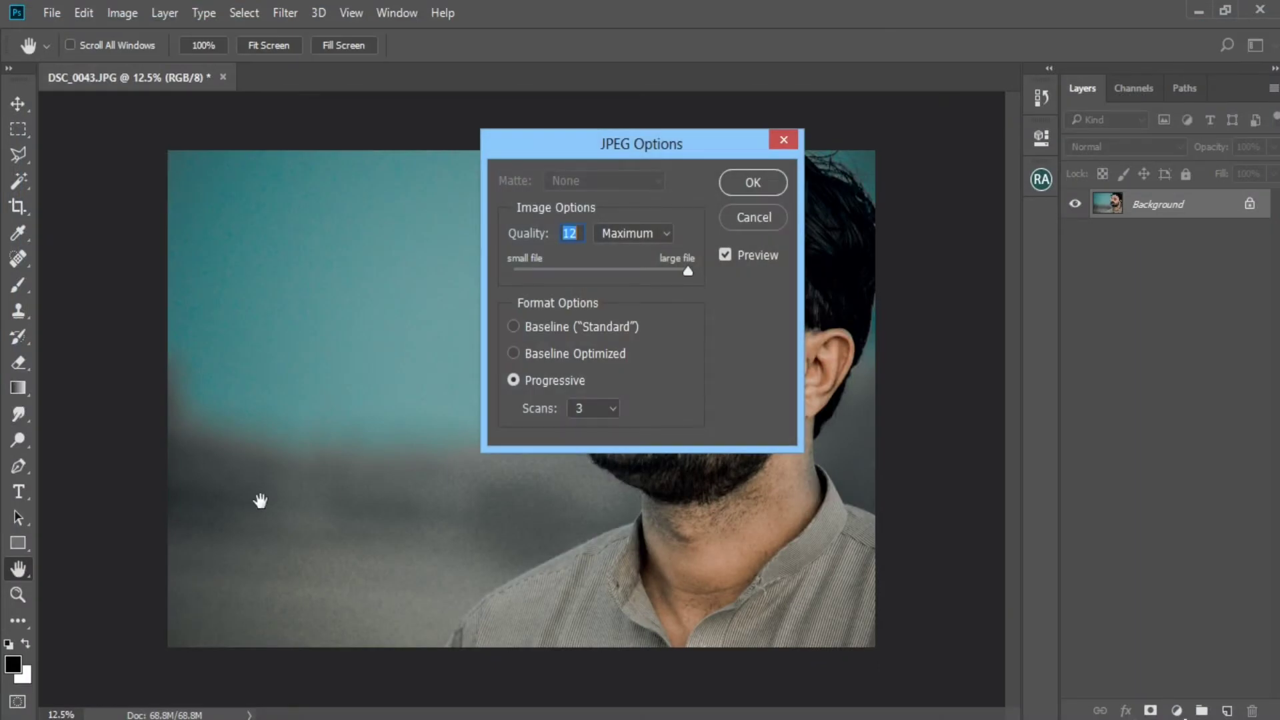
pyautogui.press('Return')
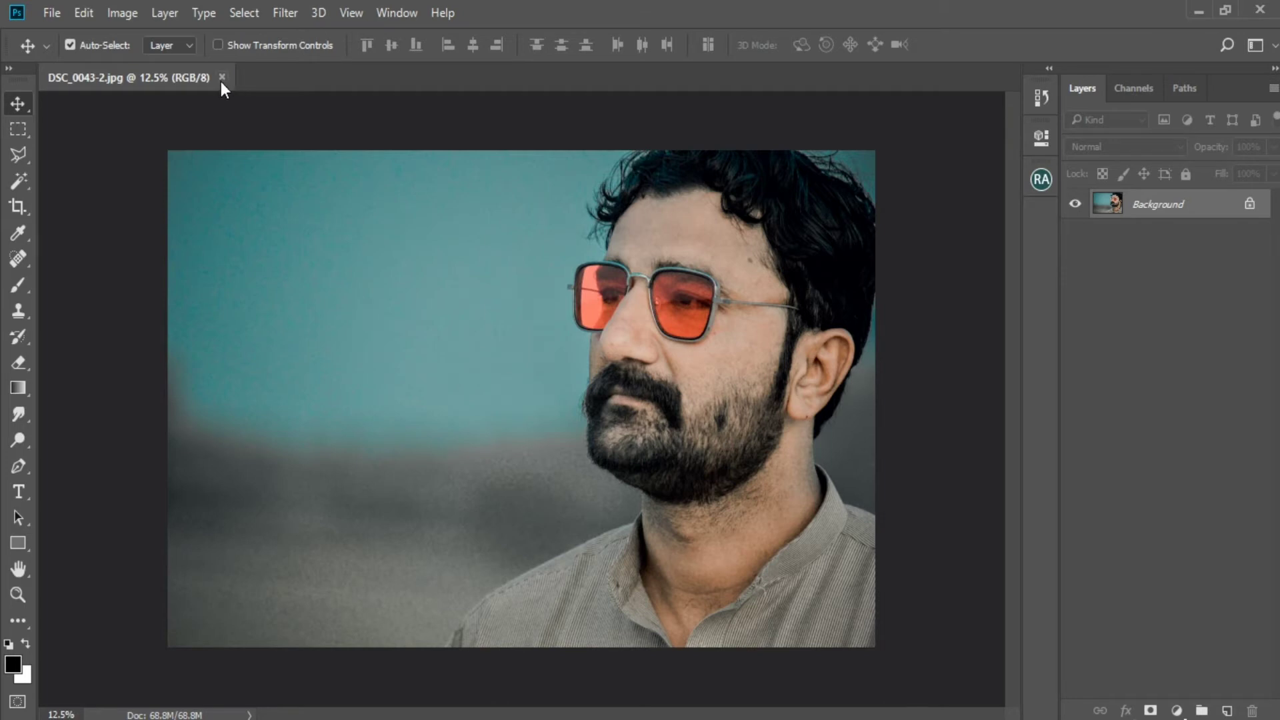
pyautogui.click(221, 81)
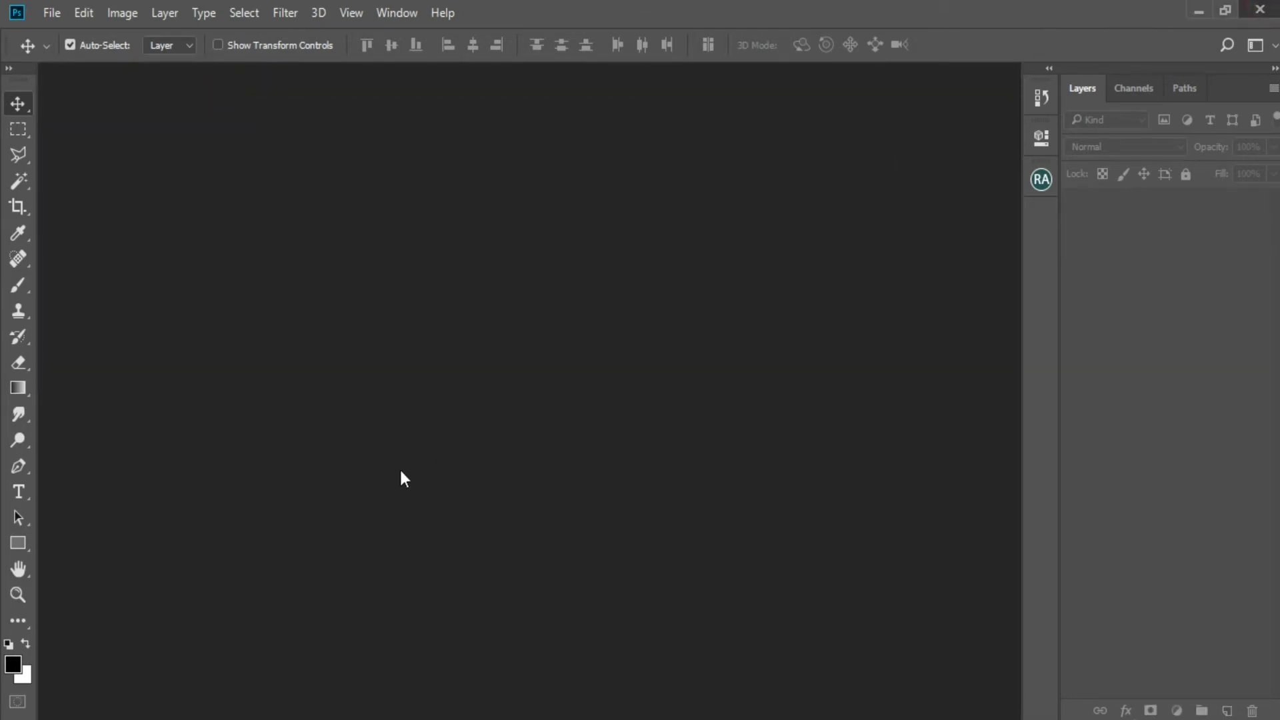
# Switch to the other Photoshop version and open DSC_0043-2.jpg in it.
pyautogui.hotkey('ctrl', 'n')
pyautogui.hotkey('alt', 'Tab')
pyautogui.click(405, 452)
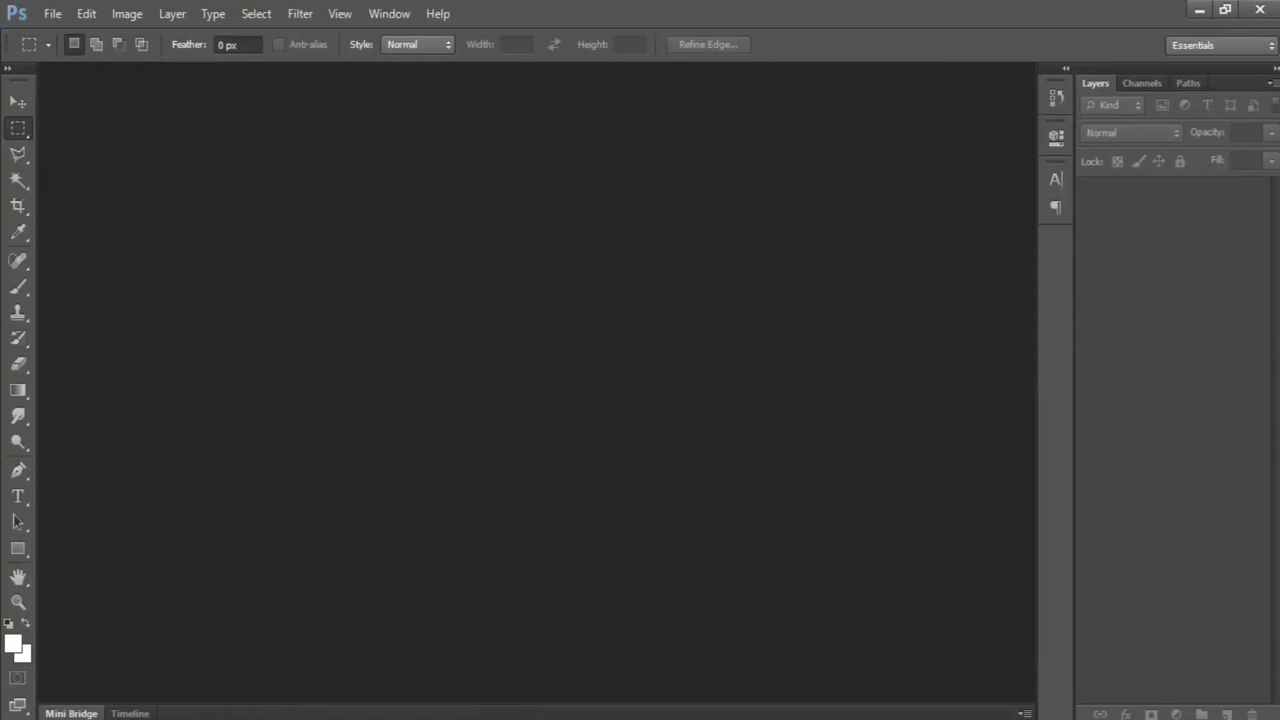
pyautogui.click(214, 718)
pyautogui.moveTo(603, 252); pyautogui.dragTo(365, 438)
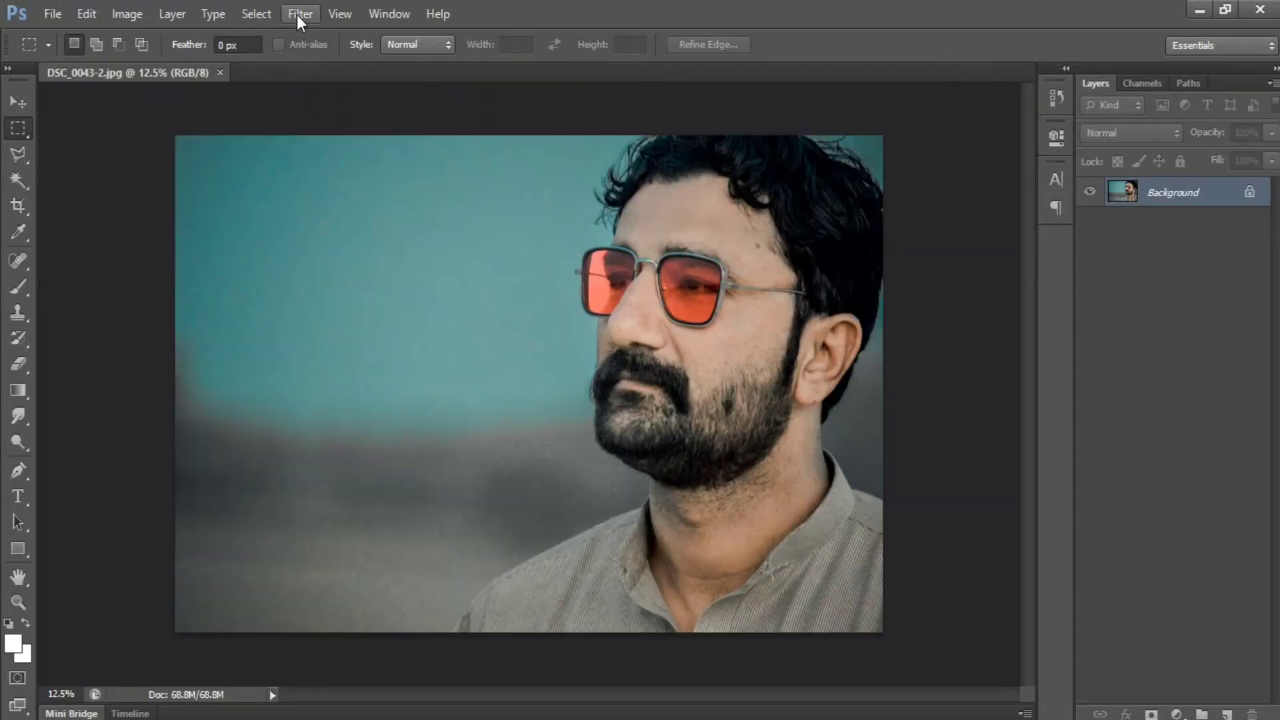
# Open the Imagenomic Portraiture filter for the photo, with the man's face enlarged in its preview.
pyautogui.click(297, 15)
pyautogui.moveTo(420, 434)
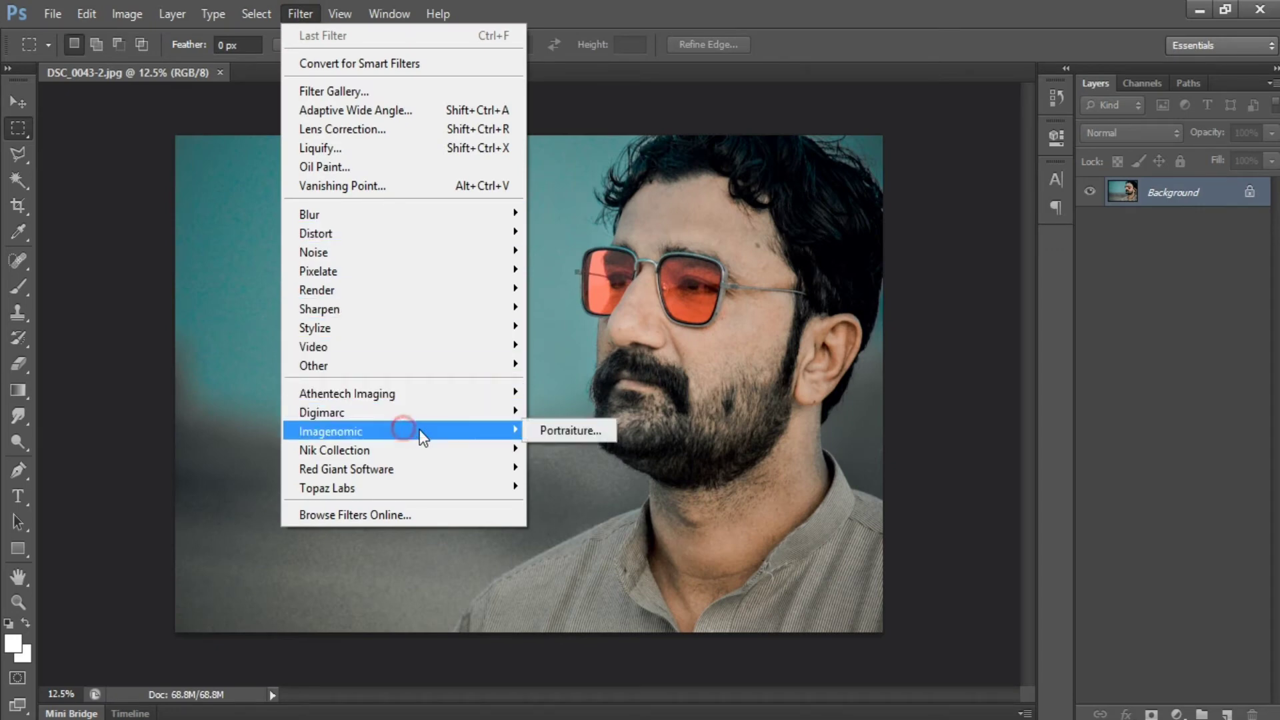
pyautogui.click(605, 431)
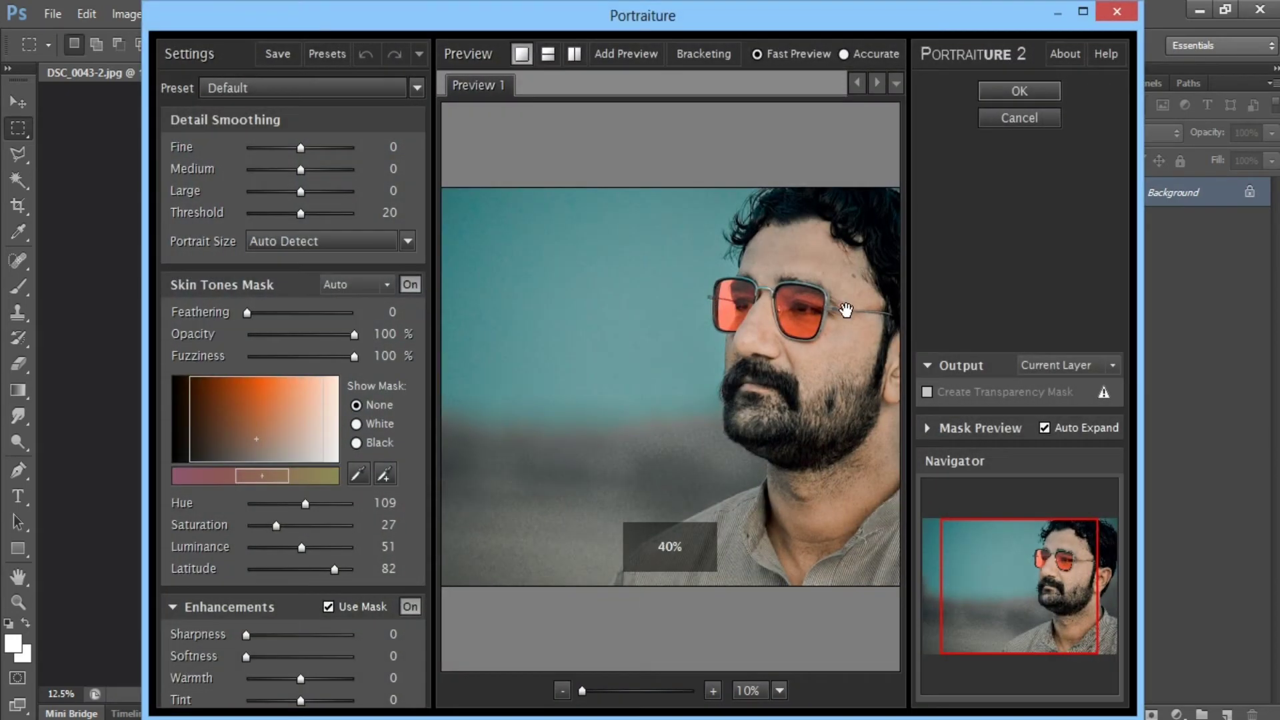
pyautogui.click(588, 687)
pyautogui.moveTo(768, 285); pyautogui.dragTo(554, 463)
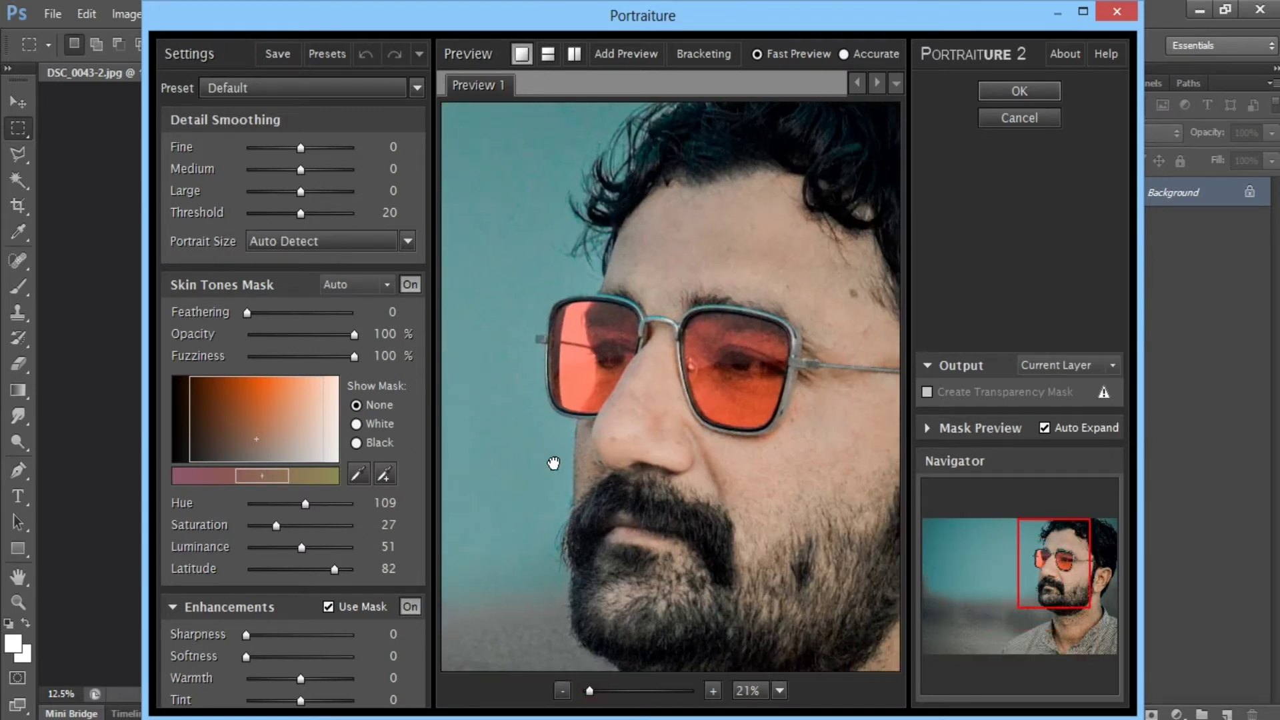
pyautogui.moveTo(697, 377); pyautogui.dragTo(639, 406)
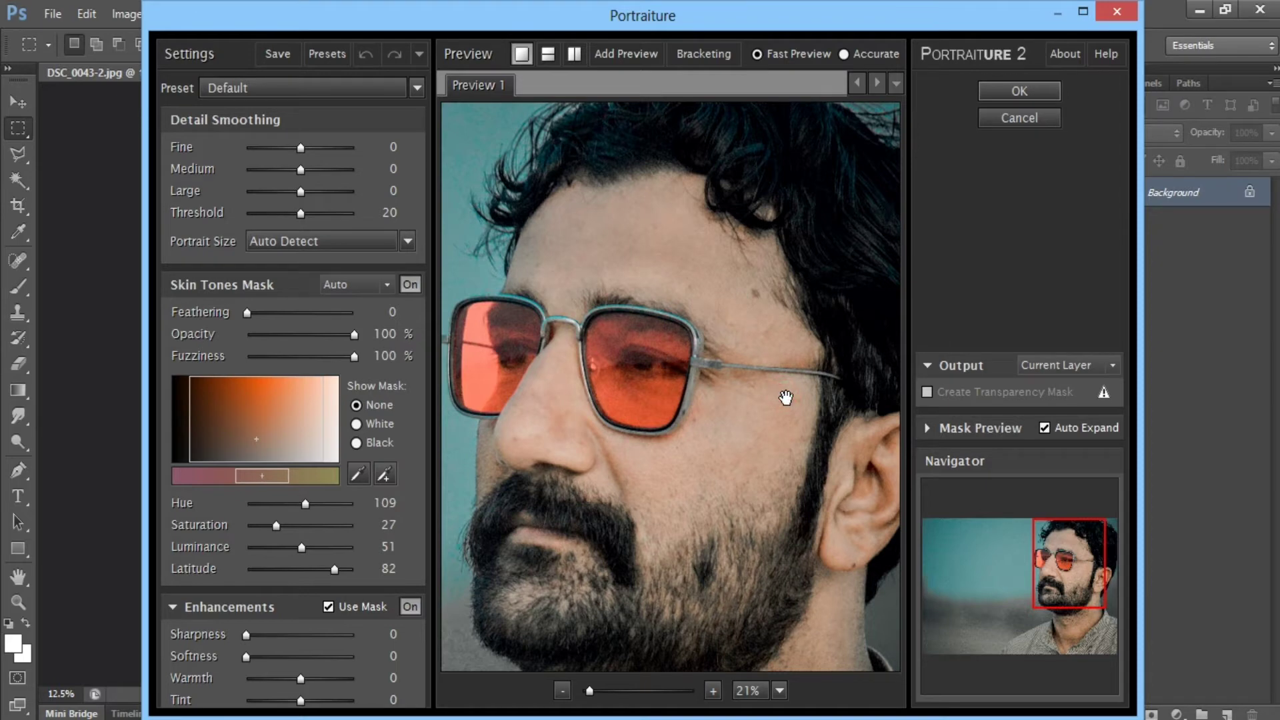
# Apply the Portraiture filter with the Smoothing: Normal preset.
pyautogui.click(361, 93)
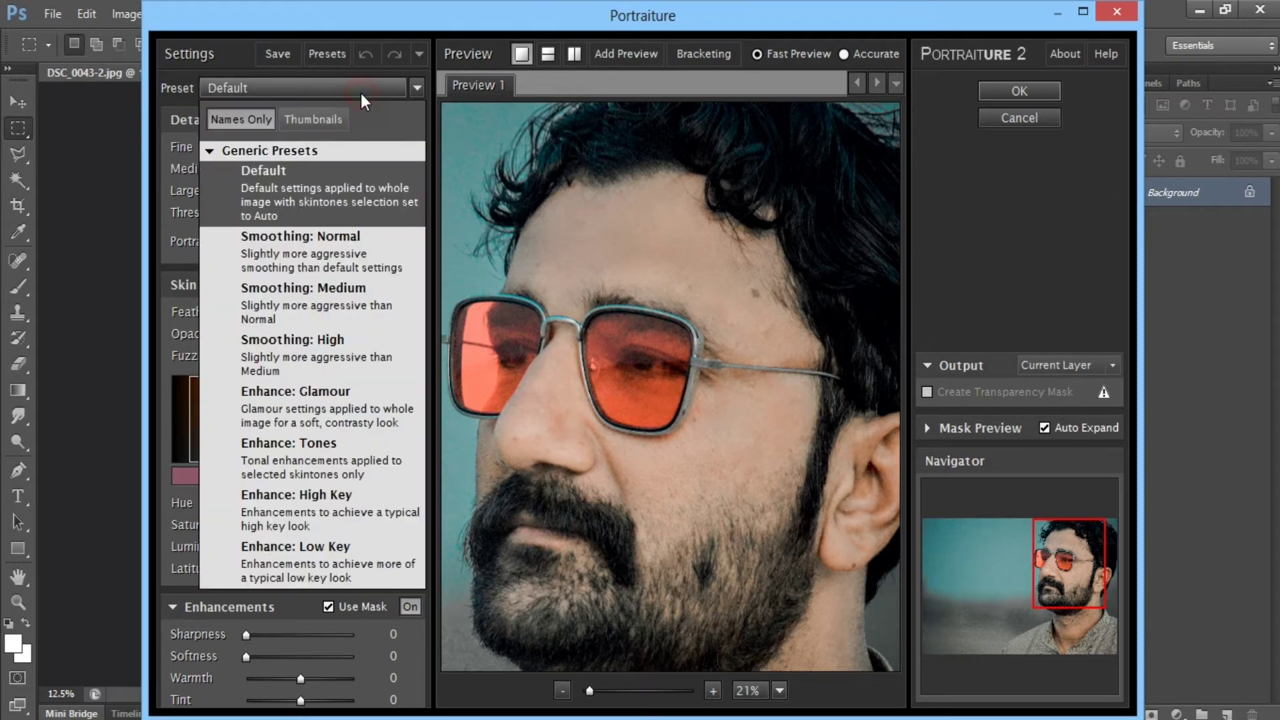
pyautogui.click(303, 239)
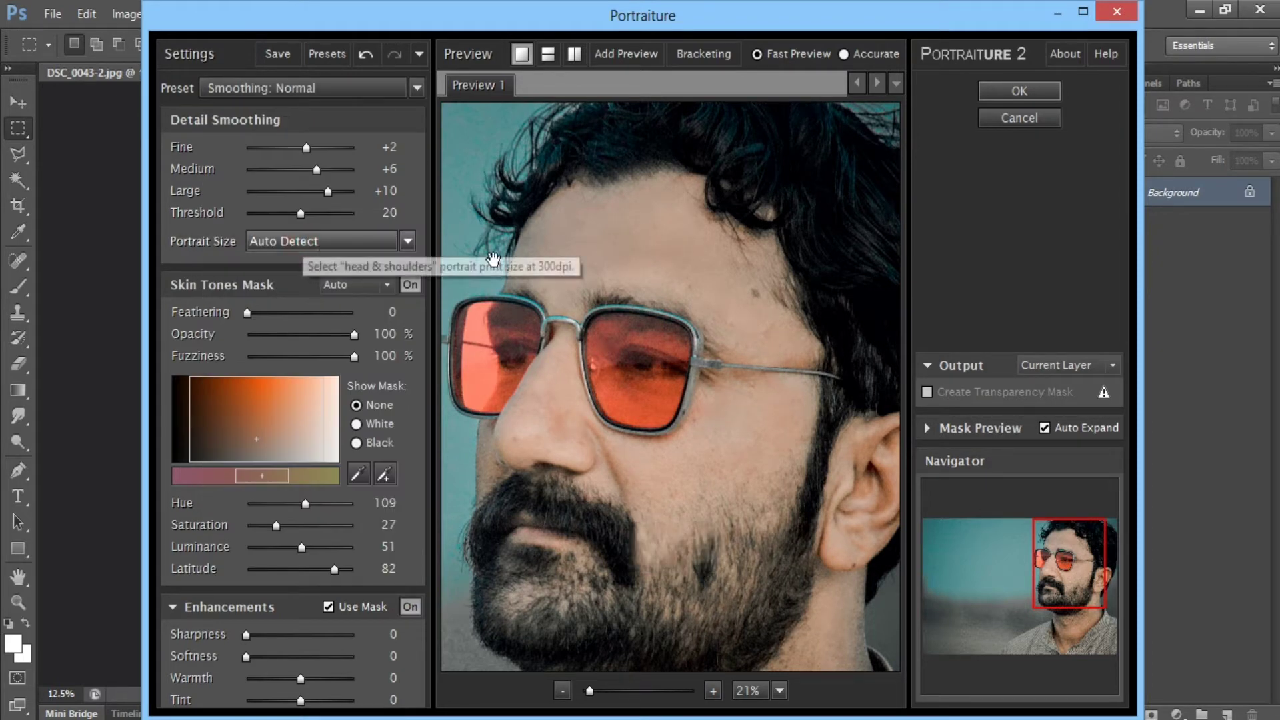
pyautogui.click(553, 260)
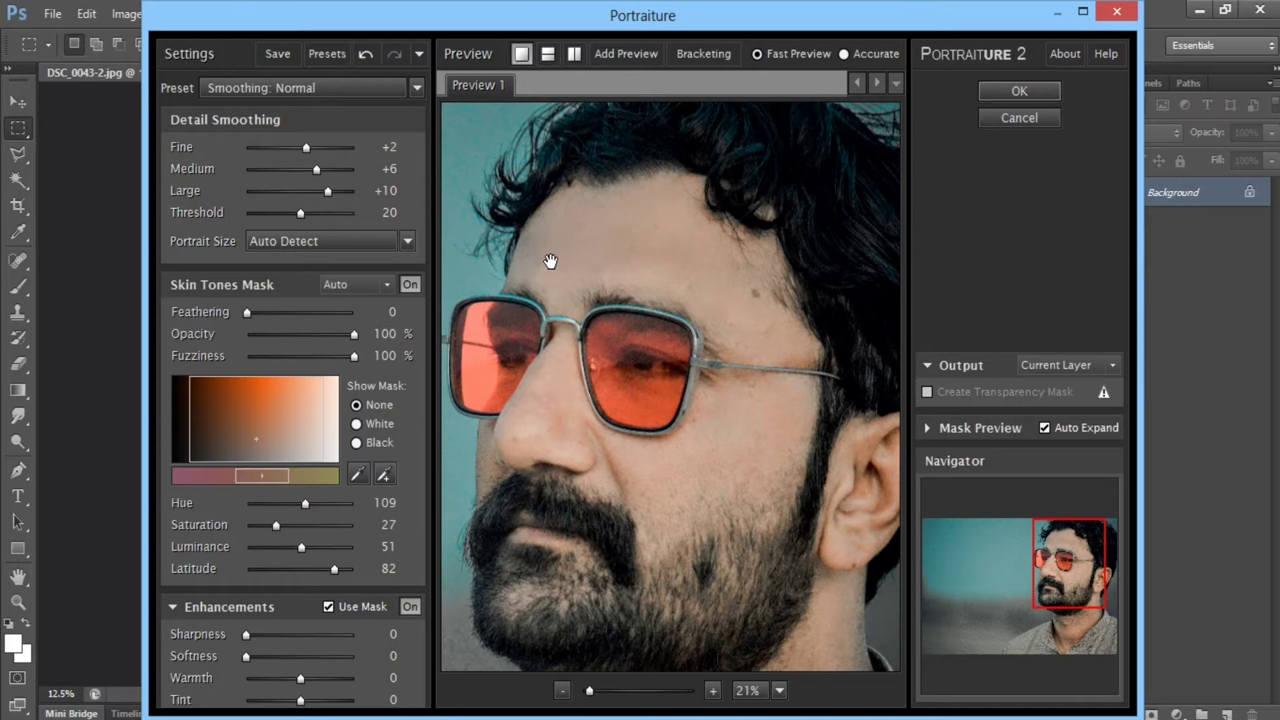
pyautogui.click(1003, 97)
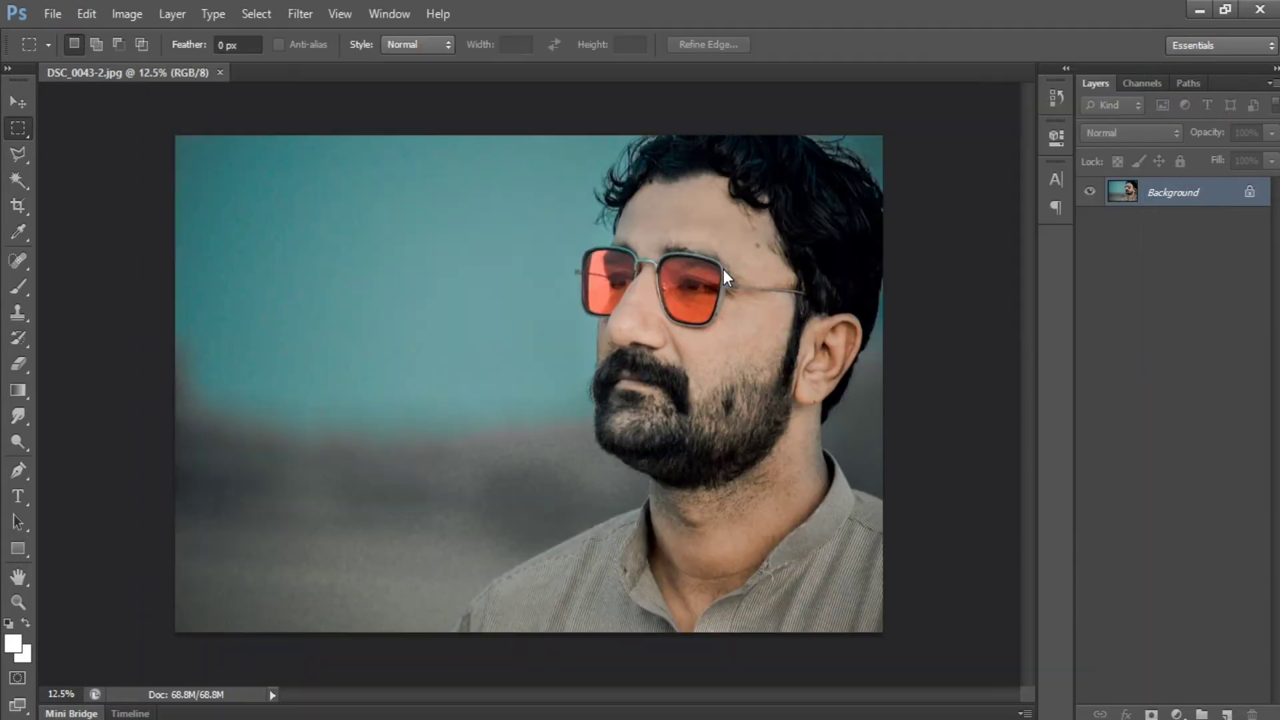
pyautogui.moveTo(708, 230); pyautogui.dragTo(495, 514)
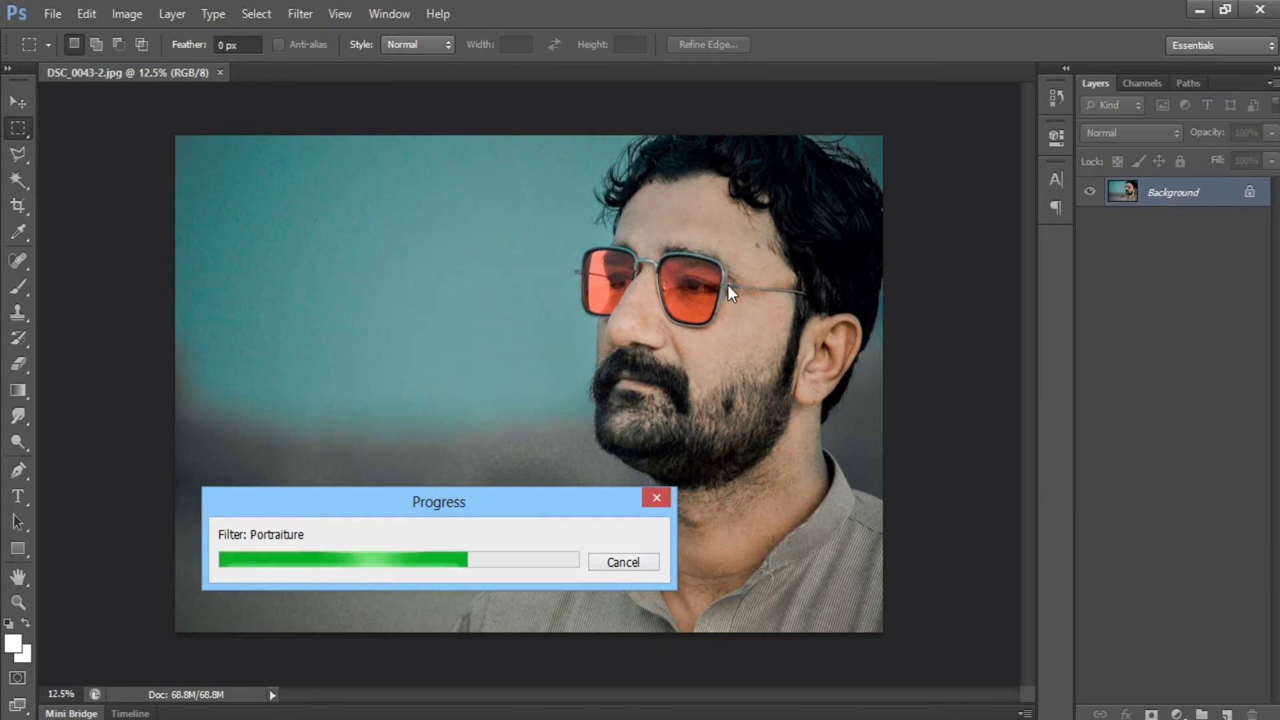
# Smooth the skin of the forehead, cheek and nose with the Smudge tool at size 400 and 10% strength.
pyautogui.press('d')
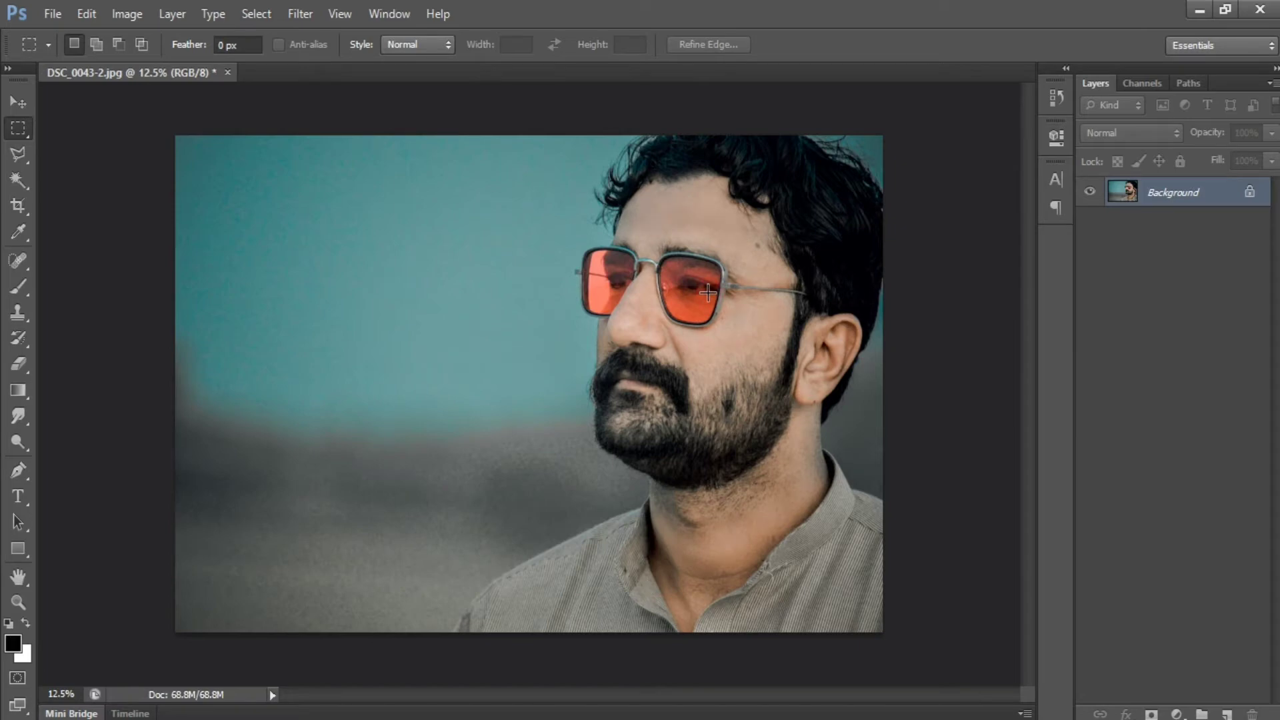
pyautogui.scroll(7, 814, 278)
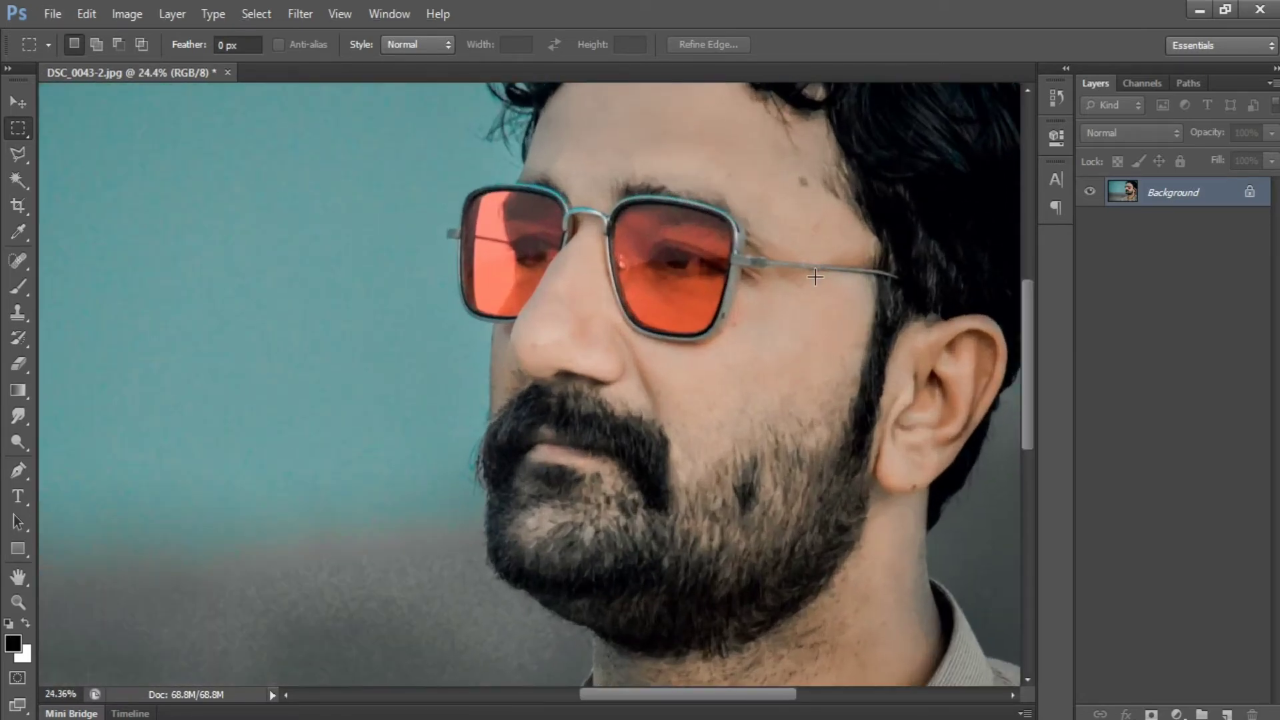
pyautogui.moveTo(815, 277); pyautogui.dragTo(779, 441)
pyautogui.scroll(2, 711, 398)
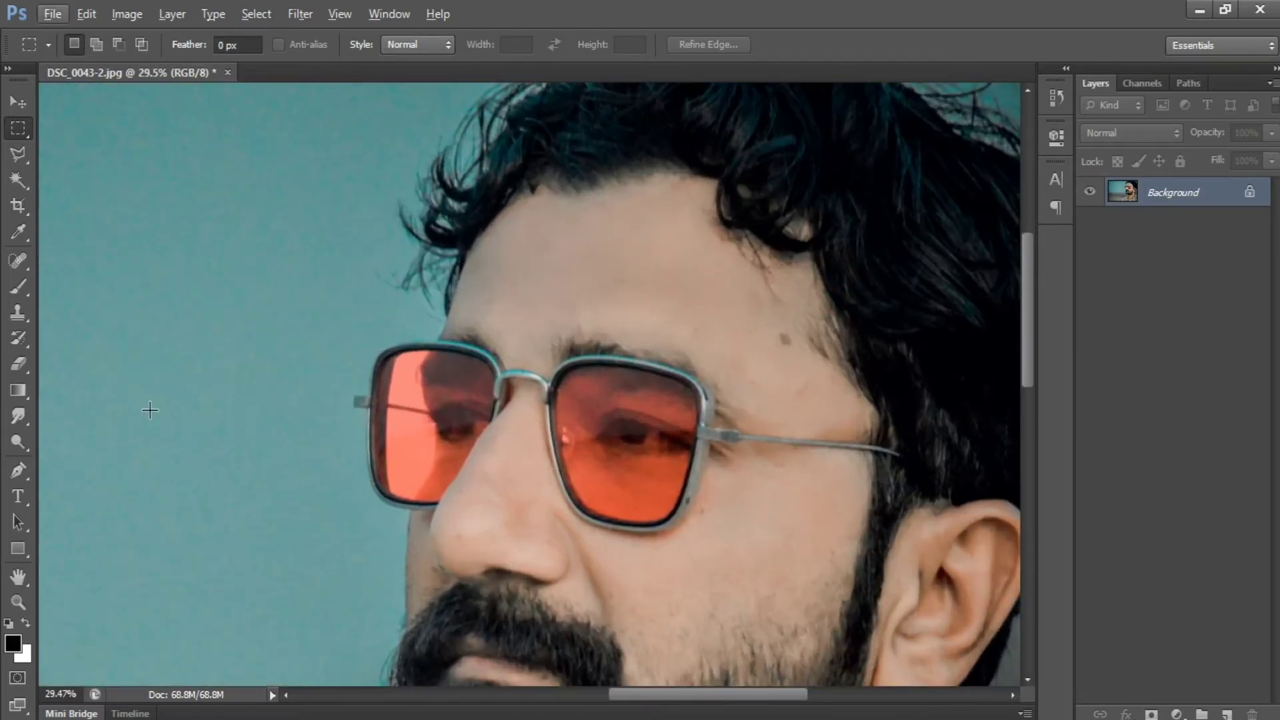
pyautogui.click(15, 417)
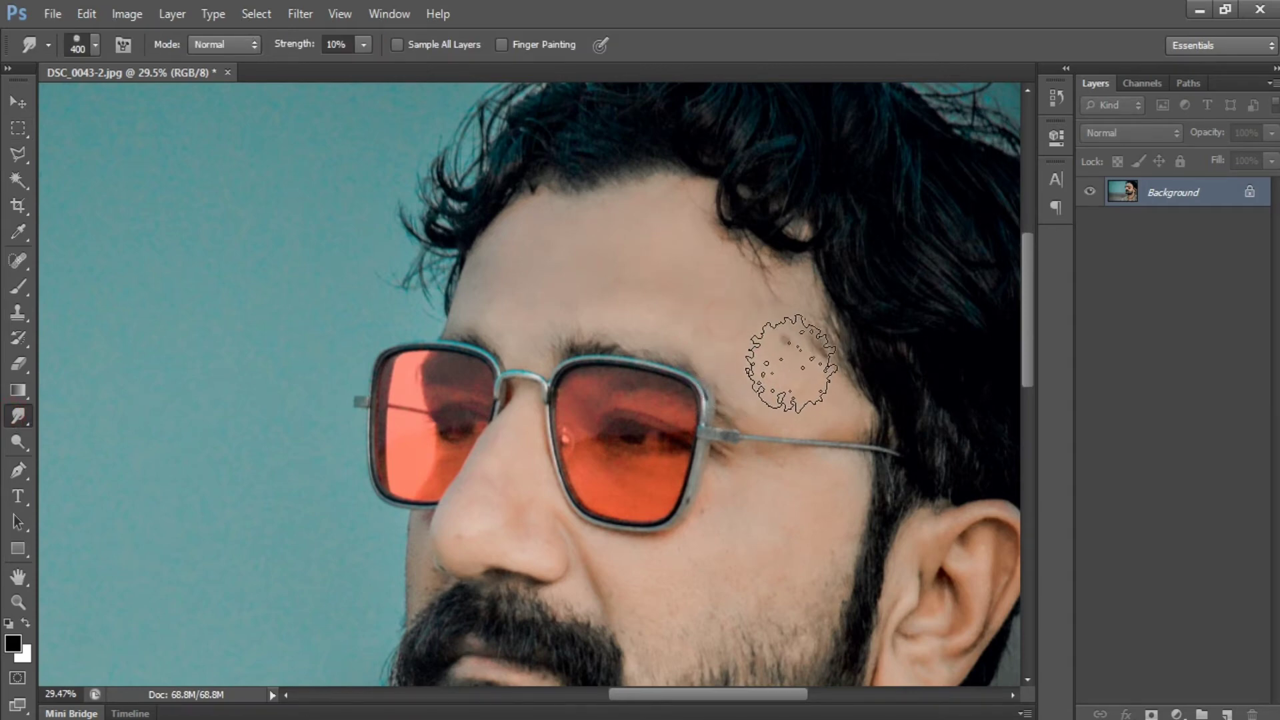
pyautogui.moveTo(588, 261)
pyautogui.mouseDown()
pyautogui.moveTo(668, 236)
pyautogui.moveTo(687, 269)
pyautogui.moveTo(736, 298)
pyautogui.moveTo(764, 294)
pyautogui.moveTo(685, 314)
pyautogui.moveTo(604, 242)
pyautogui.moveTo(530, 236)
pyautogui.moveTo(599, 230)
pyautogui.moveTo(507, 268)
pyautogui.moveTo(519, 314)
pyautogui.moveTo(565, 286)
pyautogui.moveTo(650, 282)
pyautogui.moveTo(726, 314)
pyautogui.mouseUp()
pyautogui.moveTo(797, 487)
pyautogui.mouseDown()
pyautogui.moveTo(698, 590)
pyautogui.moveTo(741, 518)
pyautogui.moveTo(688, 559)
pyautogui.moveTo(619, 568)
pyautogui.moveTo(648, 641)
pyautogui.moveTo(625, 579)
pyautogui.moveTo(673, 620)
pyautogui.moveTo(801, 574)
pyautogui.moveTo(658, 523)
pyautogui.moveTo(825, 548)
pyautogui.mouseUp()
pyautogui.moveTo(567, 483); pyautogui.dragTo(610, 319)
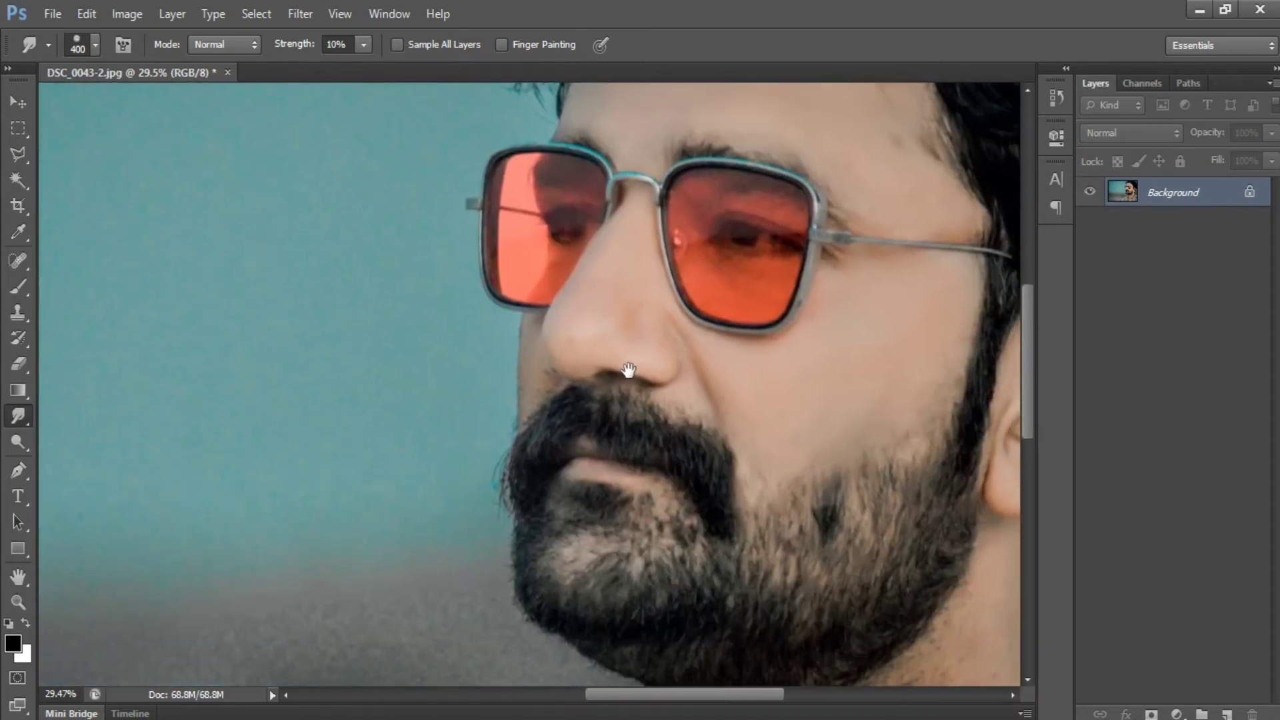
# Smudge the skin of the neck and the open collar area down to the photo's lower edge until it looks smooth.
pyautogui.moveTo(774, 522); pyautogui.dragTo(525, 311)
pyautogui.moveTo(767, 367)
pyautogui.mouseDown()
pyautogui.moveTo(770, 459)
pyautogui.moveTo(764, 351)
pyautogui.moveTo(783, 462)
pyautogui.moveTo(718, 542)
pyautogui.moveTo(644, 611)
pyautogui.moveTo(698, 439)
pyautogui.moveTo(614, 545)
pyautogui.moveTo(713, 457)
pyautogui.moveTo(619, 536)
pyautogui.moveTo(731, 430)
pyautogui.moveTo(740, 400)
pyautogui.moveTo(607, 605)
pyautogui.moveTo(683, 457)
pyautogui.moveTo(537, 564)
pyautogui.moveTo(581, 535)
pyautogui.moveTo(509, 560)
pyautogui.moveTo(512, 638)
pyautogui.moveTo(507, 584)
pyautogui.moveTo(447, 545)
pyautogui.moveTo(444, 564)
pyautogui.moveTo(420, 432)
pyautogui.moveTo(431, 408)
pyautogui.mouseUp()
pyautogui.moveTo(607, 319)
pyautogui.mouseDown()
pyautogui.moveTo(748, 286)
pyautogui.moveTo(699, 381)
pyautogui.moveTo(593, 480)
pyautogui.moveTo(758, 357)
pyautogui.moveTo(622, 450)
pyautogui.moveTo(548, 528)
pyautogui.moveTo(616, 487)
pyautogui.moveTo(545, 555)
pyautogui.moveTo(482, 580)
pyautogui.moveTo(482, 442)
pyautogui.moveTo(429, 569)
pyautogui.moveTo(418, 426)
pyautogui.moveTo(403, 470)
pyautogui.moveTo(448, 616)
pyautogui.mouseUp()
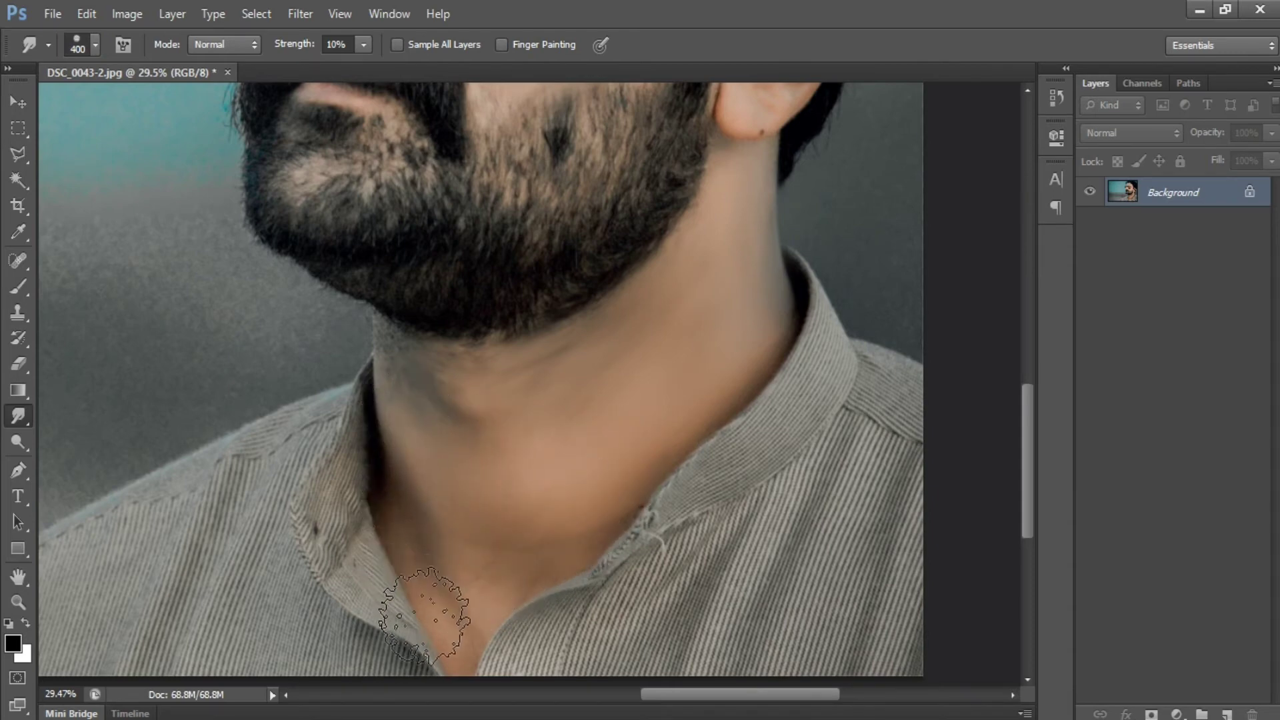
pyautogui.moveTo(543, 462); pyautogui.dragTo(543, 366)
pyautogui.moveTo(452, 489); pyautogui.dragTo(460, 388)
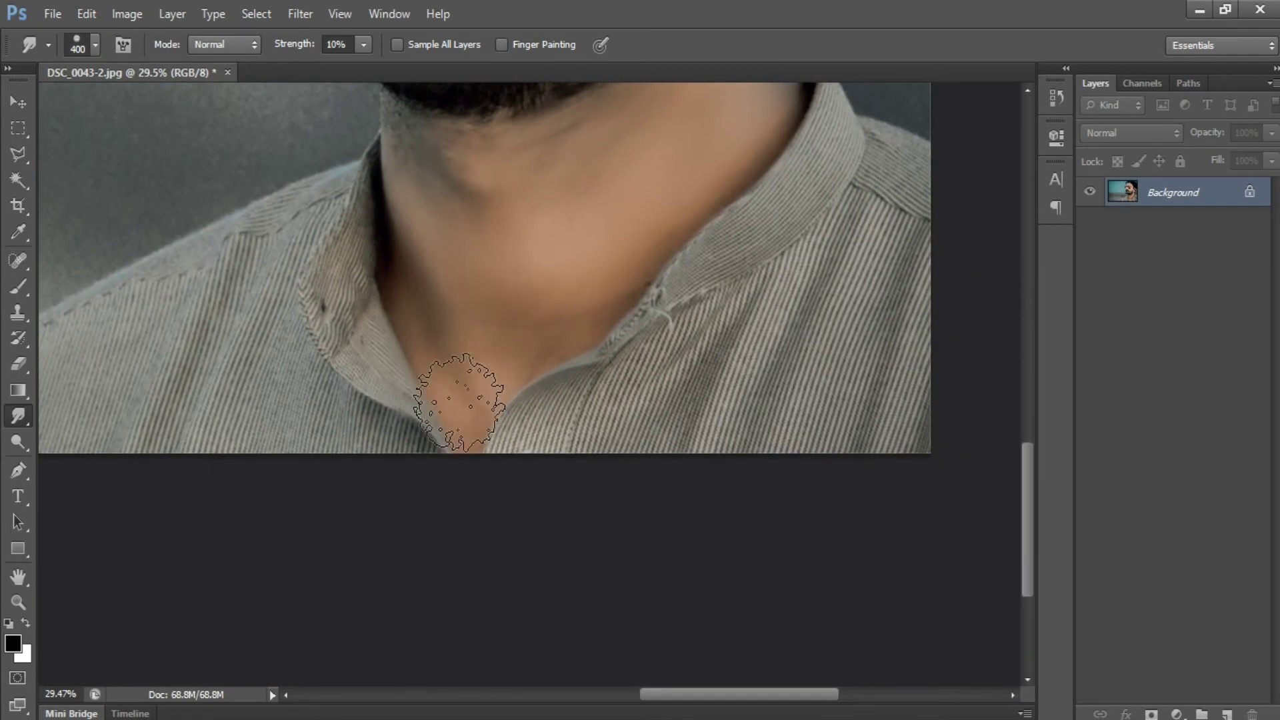
pyautogui.moveTo(486, 272); pyautogui.dragTo(497, 634)
pyautogui.moveTo(492, 388); pyautogui.dragTo(372, 501)
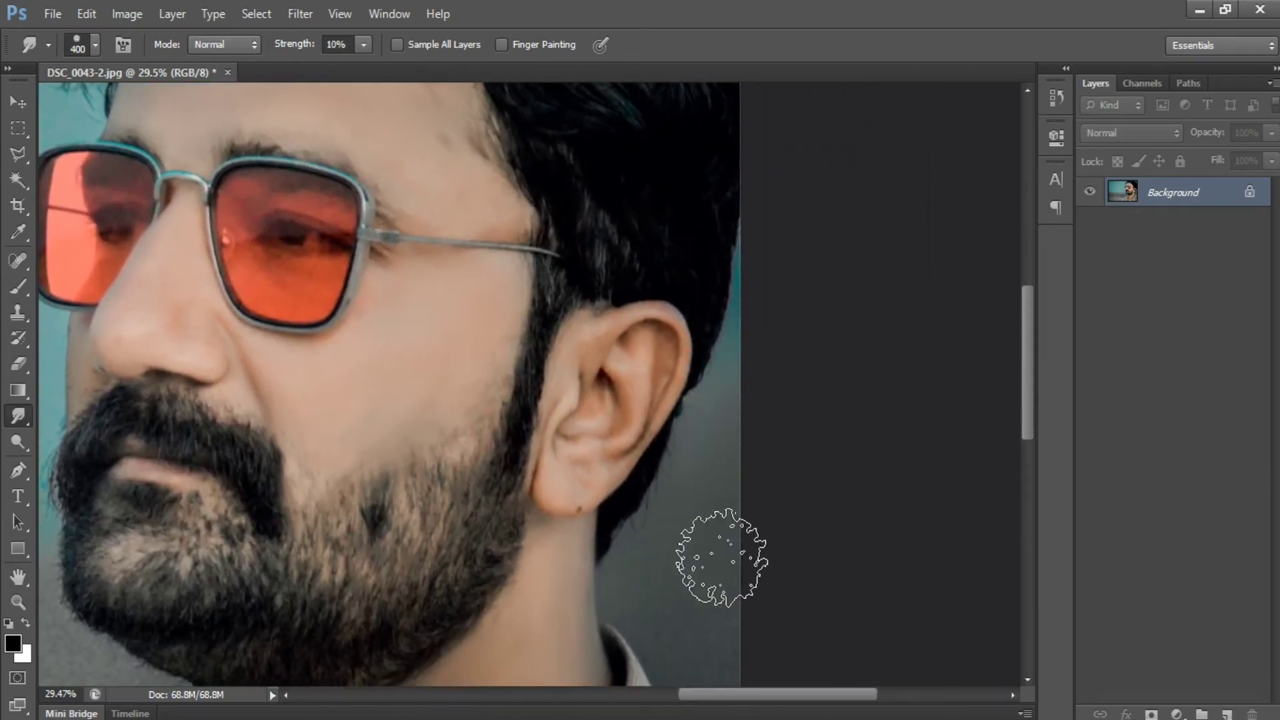
# Smudge the grainy background behind the ear and hair and the teal area in front of the face.
pyautogui.moveTo(703, 581); pyautogui.dragTo(629, 392)
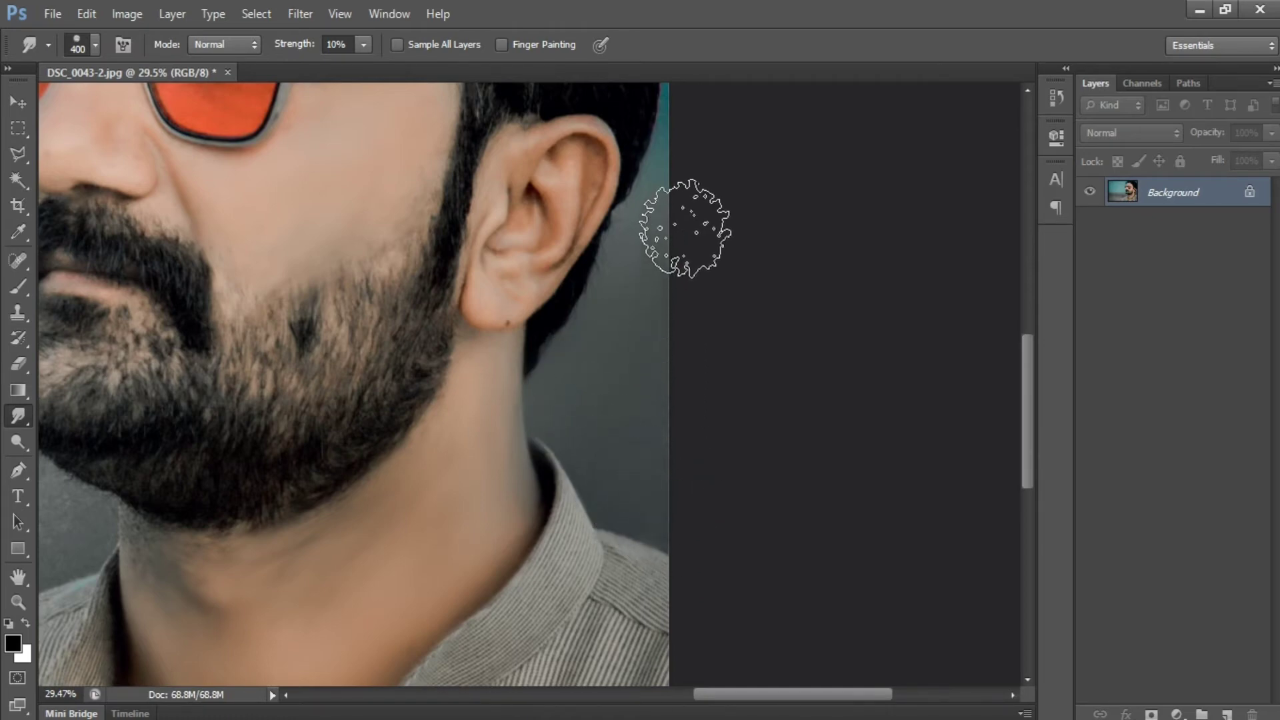
pyautogui.moveTo(666, 206); pyautogui.dragTo(771, 603)
pyautogui.moveTo(723, 357); pyautogui.dragTo(748, 560)
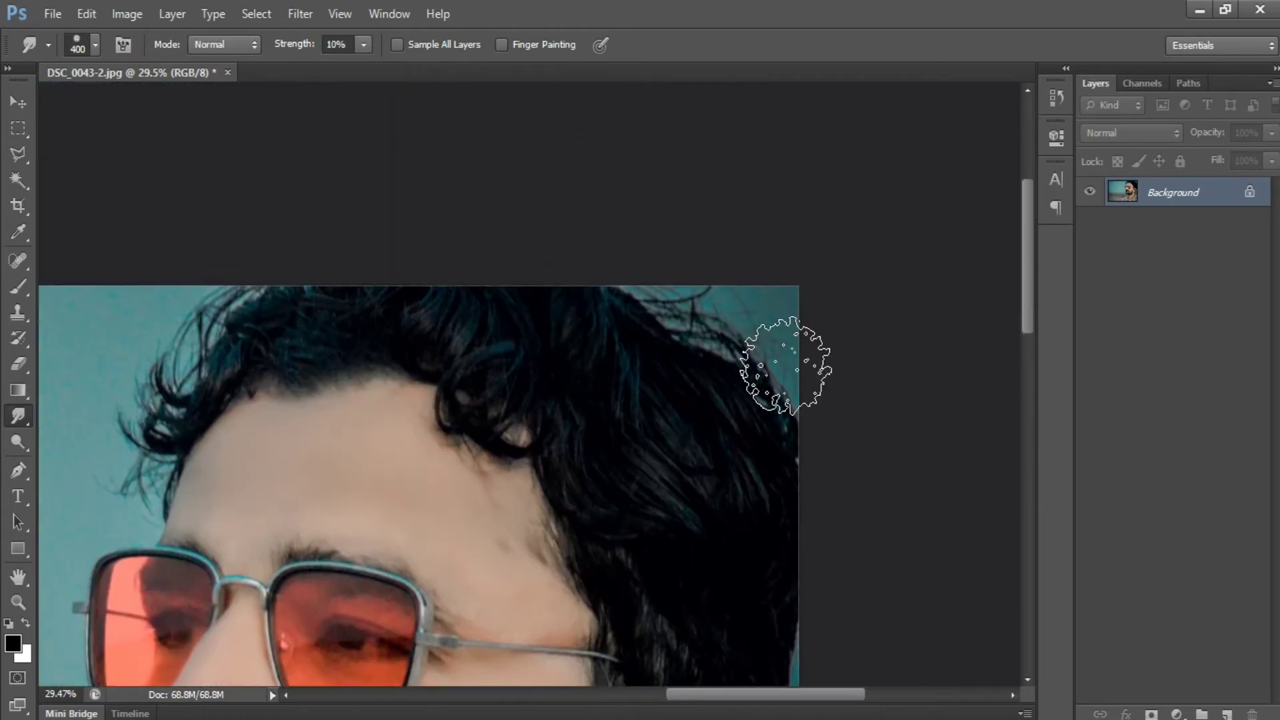
pyautogui.moveTo(474, 471); pyautogui.dragTo(738, 438)
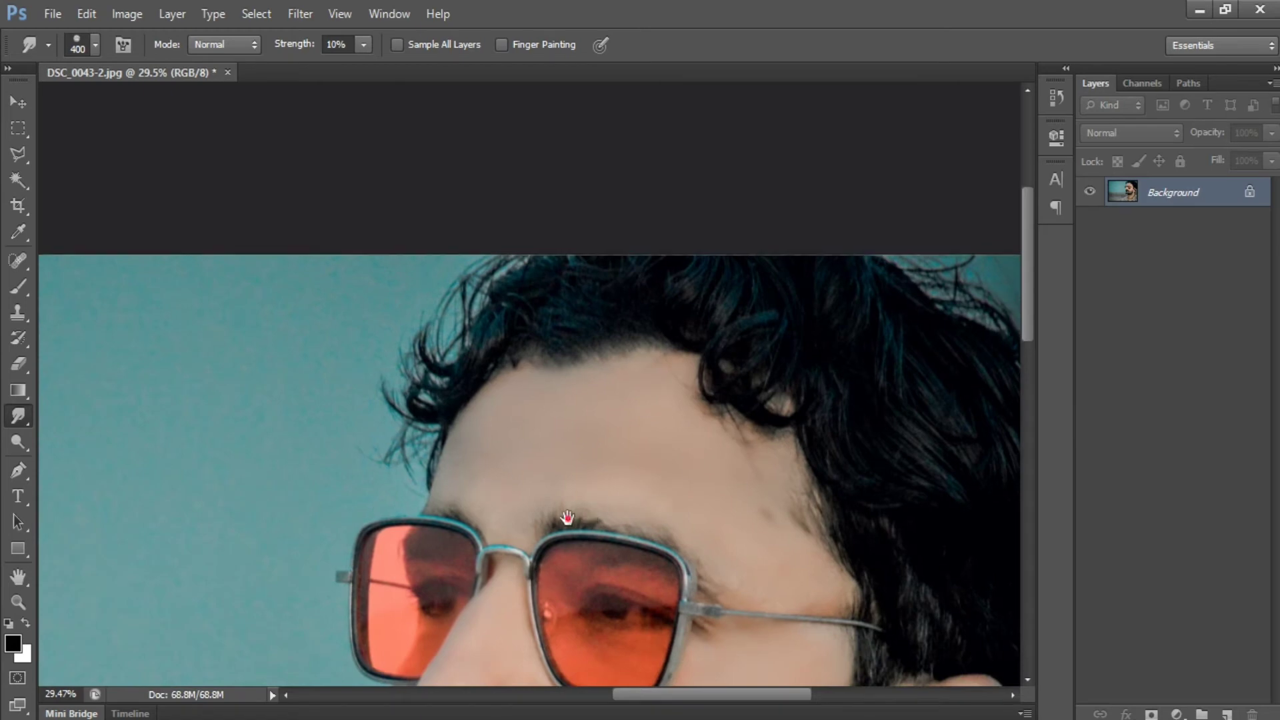
pyautogui.moveTo(567, 518)
pyautogui.mouseDown()
pyautogui.moveTo(700, 449)
pyautogui.moveTo(838, 416)
pyautogui.mouseUp()
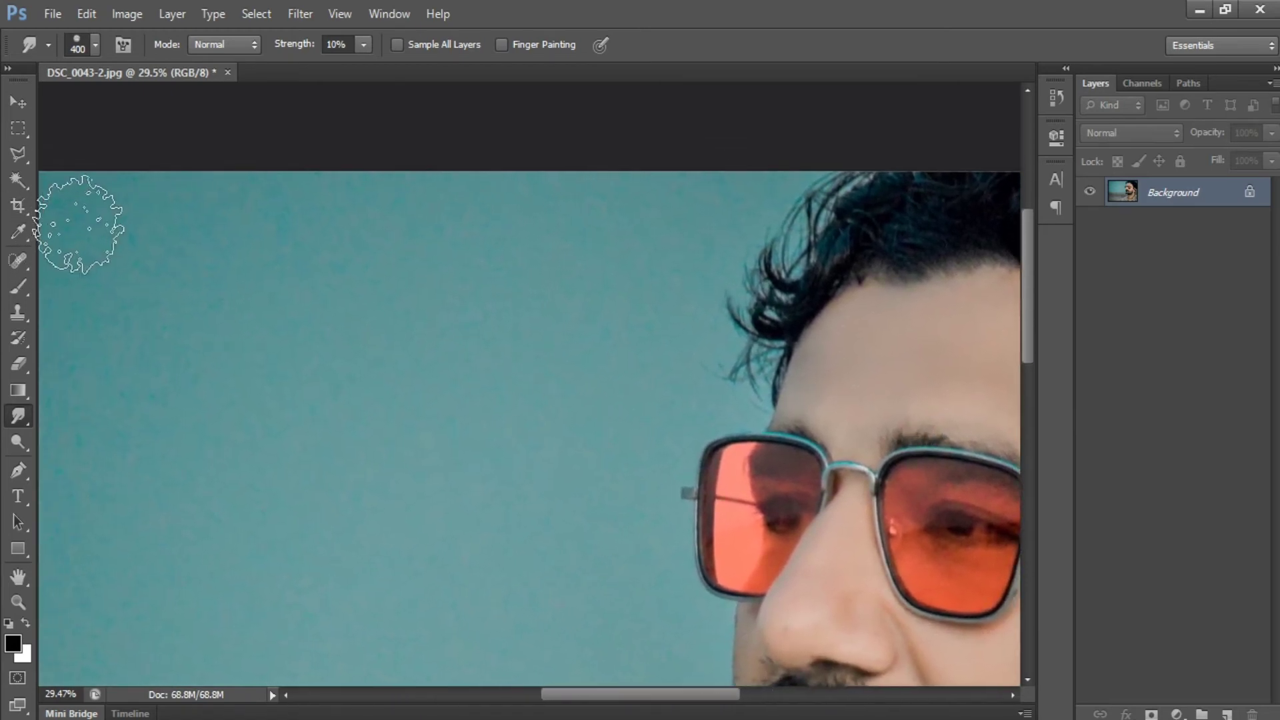
pyautogui.moveTo(426, 428); pyautogui.dragTo(490, 363)
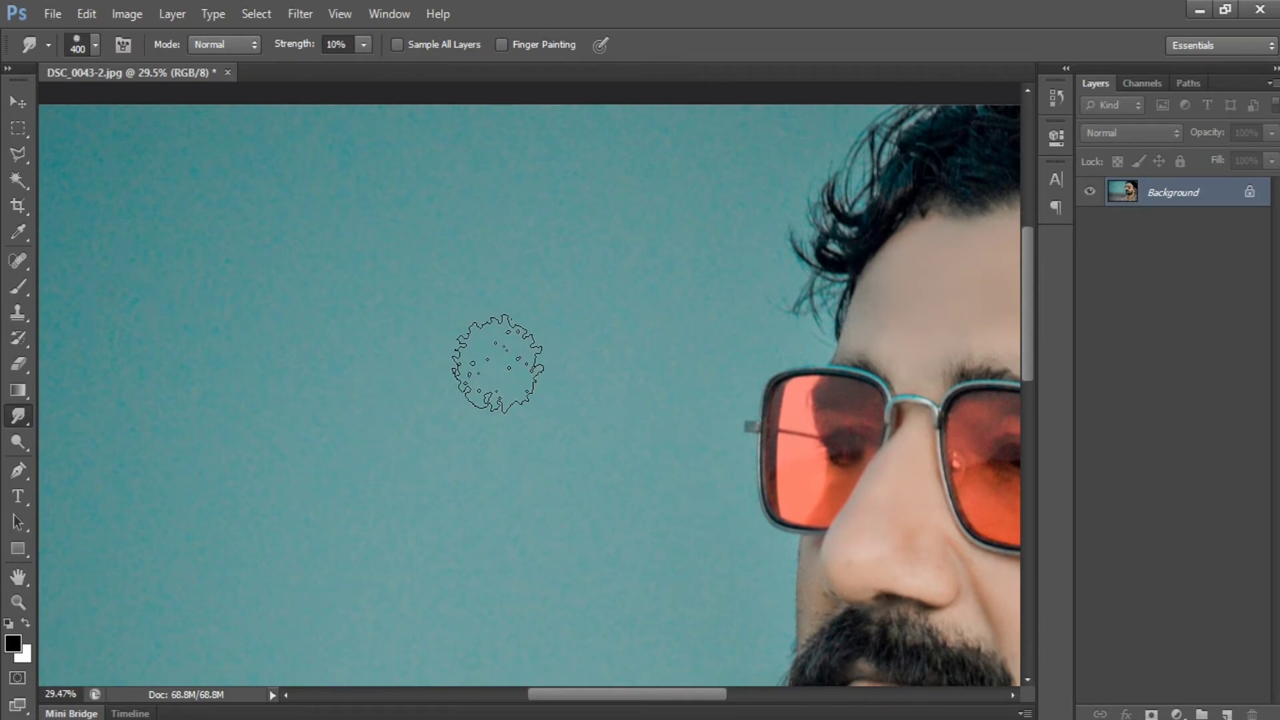
# Enlarge the Smudge brush to 1100 and smooth the teal and grey background beside the man.
pyautogui.hotkey('ctrl', '-')
pyautogui.hotkey('ctrl', '-')
pyautogui.hotkey('ctrl', '-')
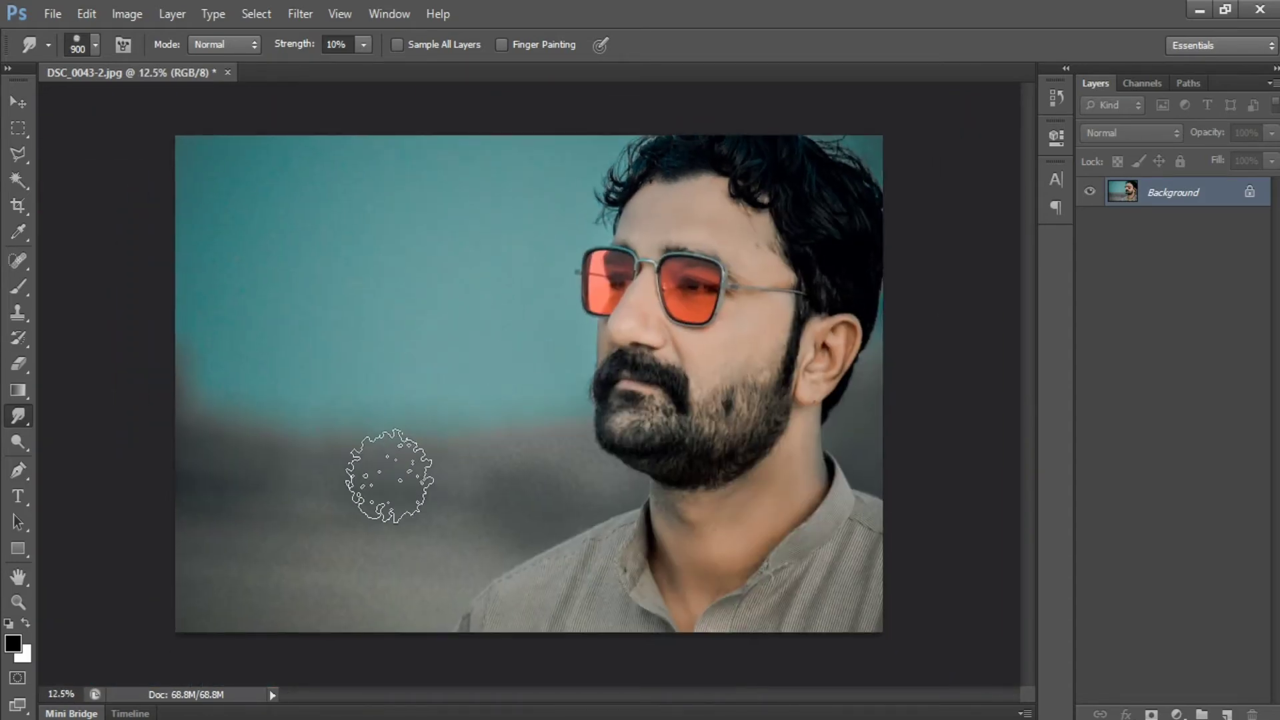
pyautogui.press(']')
pyautogui.press(']')
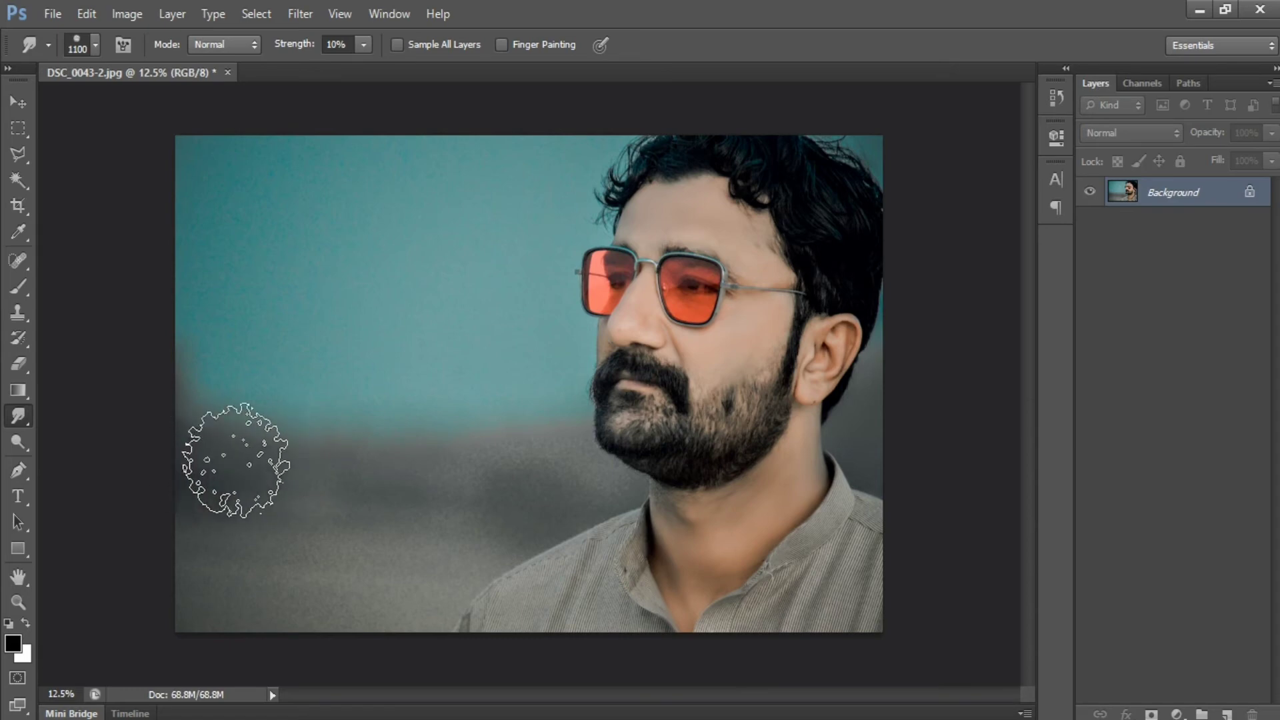
pyautogui.moveTo(236, 460)
pyautogui.mouseDown()
pyautogui.moveTo(459, 470)
pyautogui.moveTo(357, 483)
pyautogui.moveTo(416, 484)
pyautogui.moveTo(225, 482)
pyautogui.moveTo(452, 497)
pyautogui.moveTo(562, 469)
pyautogui.moveTo(402, 535)
pyautogui.moveTo(485, 500)
pyautogui.moveTo(397, 553)
pyautogui.moveTo(473, 520)
pyautogui.moveTo(422, 568)
pyautogui.moveTo(549, 496)
pyautogui.moveTo(553, 542)
pyautogui.moveTo(435, 587)
pyautogui.moveTo(410, 615)
pyautogui.moveTo(416, 637)
pyautogui.moveTo(394, 627)
pyautogui.moveTo(397, 535)
pyautogui.moveTo(378, 573)
pyautogui.moveTo(363, 561)
pyautogui.moveTo(306, 591)
pyautogui.moveTo(269, 577)
pyautogui.moveTo(238, 563)
pyautogui.moveTo(203, 463)
pyautogui.moveTo(201, 395)
pyautogui.moveTo(209, 541)
pyautogui.moveTo(300, 456)
pyautogui.moveTo(274, 332)
pyautogui.moveTo(359, 131)
pyautogui.moveTo(346, 360)
pyautogui.moveTo(451, 191)
pyautogui.moveTo(456, 146)
pyautogui.moveTo(361, 200)
pyautogui.moveTo(456, 157)
pyautogui.moveTo(490, 162)
pyautogui.moveTo(465, 324)
pyautogui.moveTo(416, 391)
pyautogui.moveTo(309, 362)
pyautogui.moveTo(404, 393)
pyautogui.moveTo(493, 391)
pyautogui.moveTo(521, 374)
pyautogui.moveTo(517, 208)
pyautogui.moveTo(589, 124)
pyautogui.moveTo(497, 187)
pyautogui.moveTo(478, 274)
pyautogui.moveTo(486, 413)
pyautogui.moveTo(460, 429)
pyautogui.moveTo(499, 473)
pyautogui.moveTo(527, 479)
pyautogui.moveTo(417, 594)
pyautogui.moveTo(299, 557)
pyautogui.moveTo(207, 598)
pyautogui.moveTo(189, 622)
pyautogui.moveTo(266, 586)
pyautogui.moveTo(334, 581)
pyautogui.moveTo(166, 514)
pyautogui.moveTo(334, 467)
pyautogui.mouseUp()
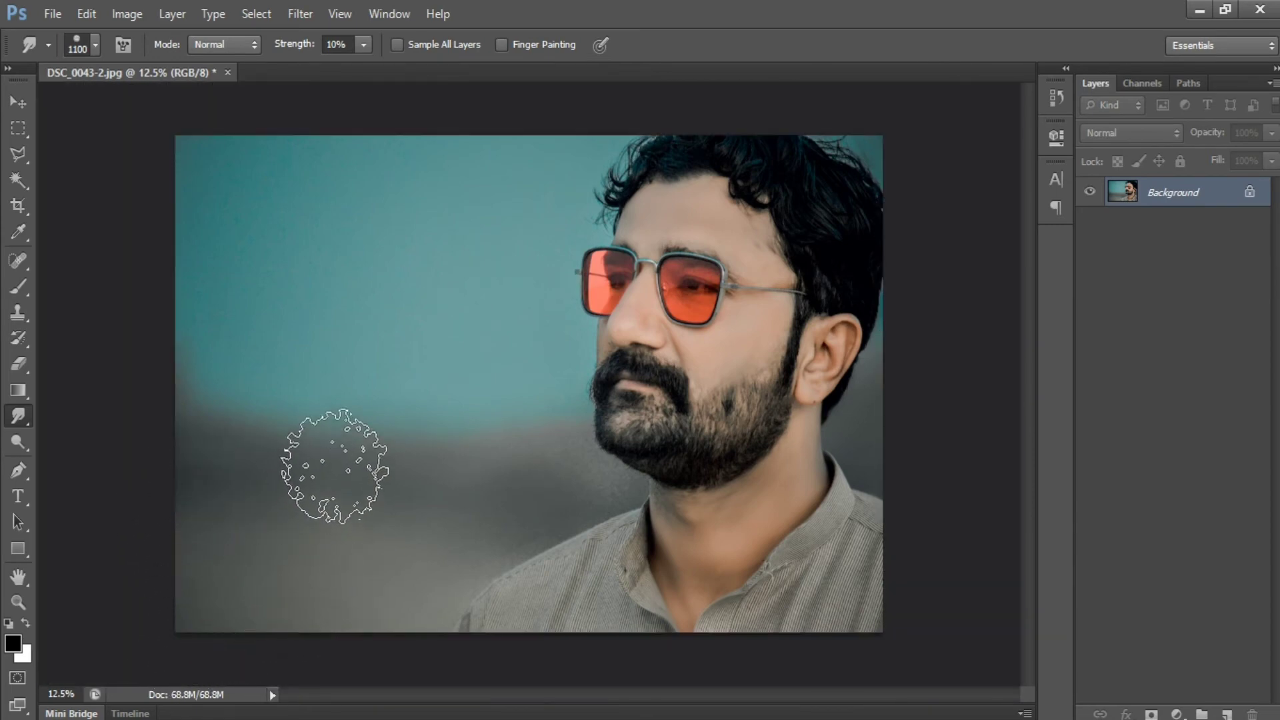
# Reduce the Smudge brush to 300 and smooth the background along the beard and shoulder edge.
pyautogui.scroll(3, 507, 427)
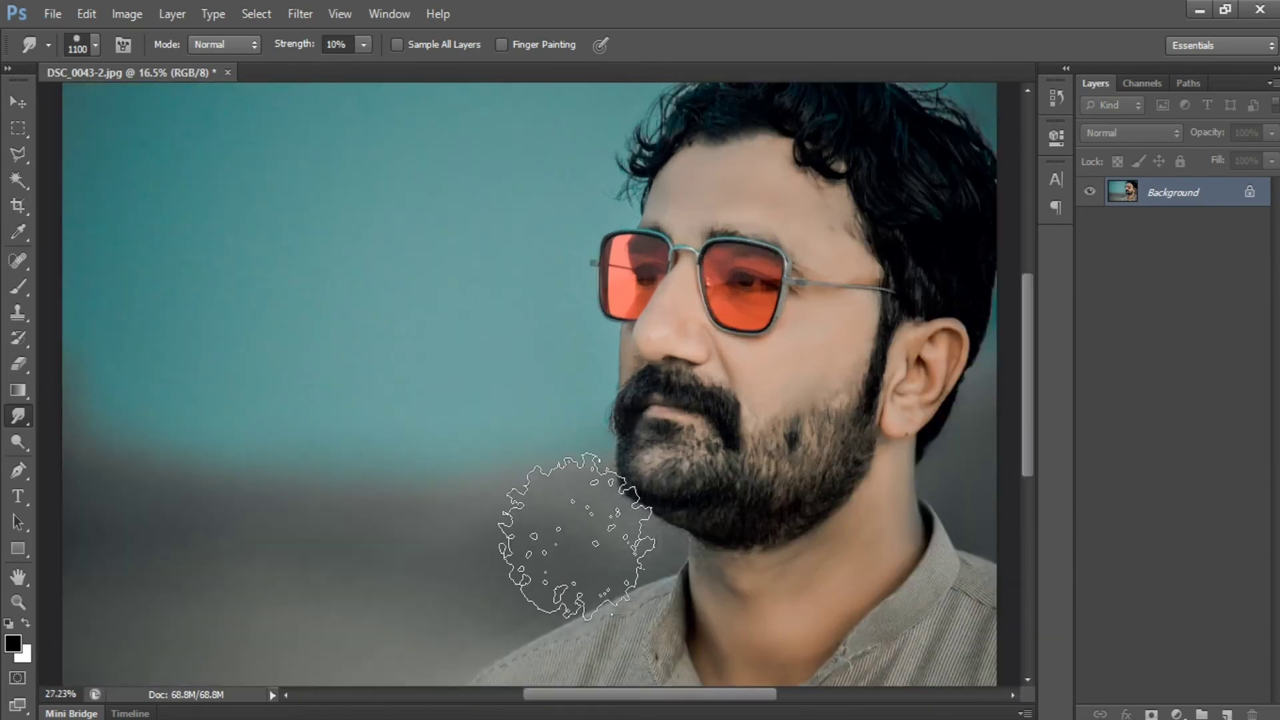
pyautogui.scroll(-3, 677, 360)
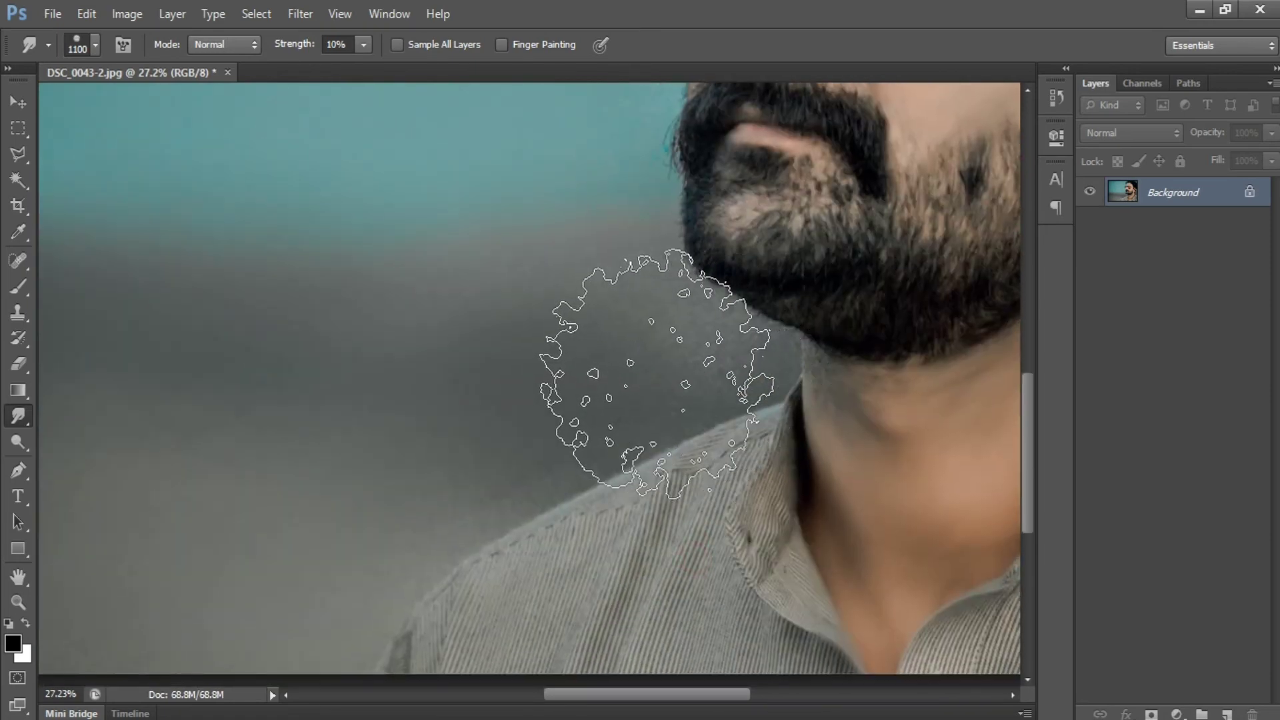
pyautogui.press('[')
pyautogui.press('[')
pyautogui.press('[')
pyautogui.press('[')
pyautogui.press('[')
pyautogui.press('[')
pyautogui.press('[')
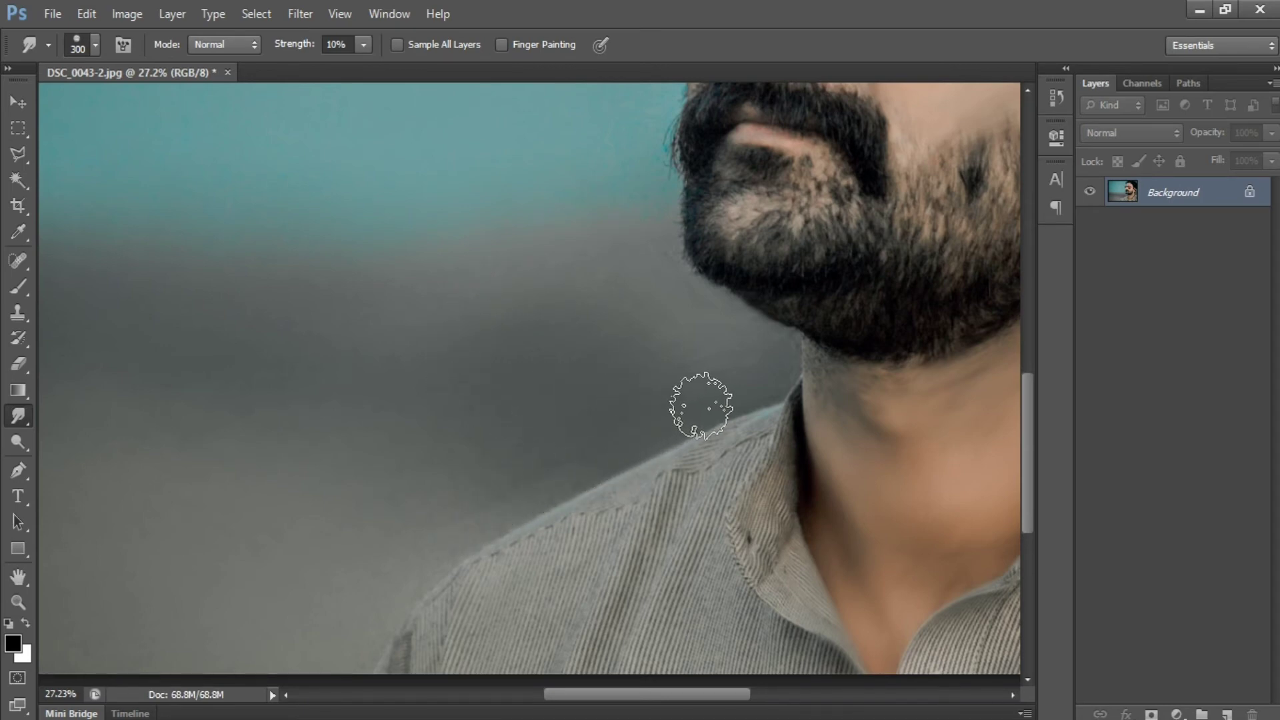
pyautogui.moveTo(568, 468); pyautogui.dragTo(703, 368)
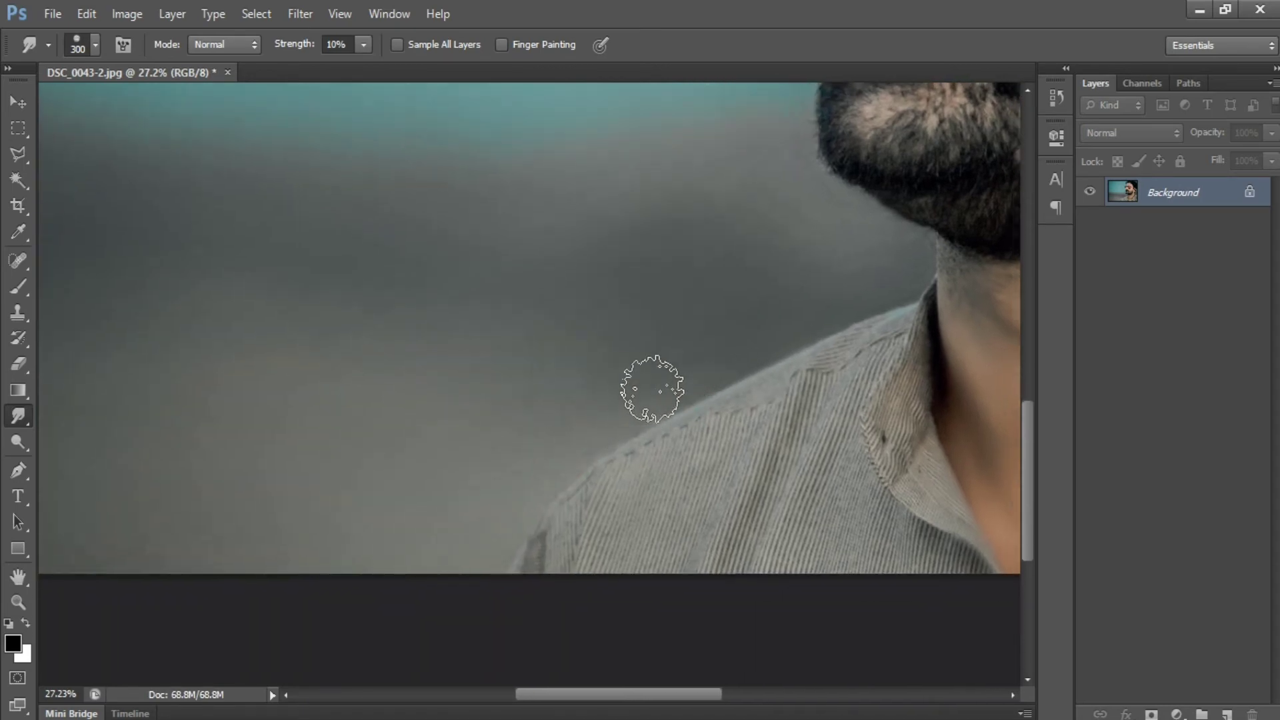
pyautogui.moveTo(491, 323); pyautogui.dragTo(285, 378)
# Add a Selective Color adjustment layer and set the Reds to Cyan -10, Magenta +36 and Yellow +47.
pyautogui.click(18, 102)
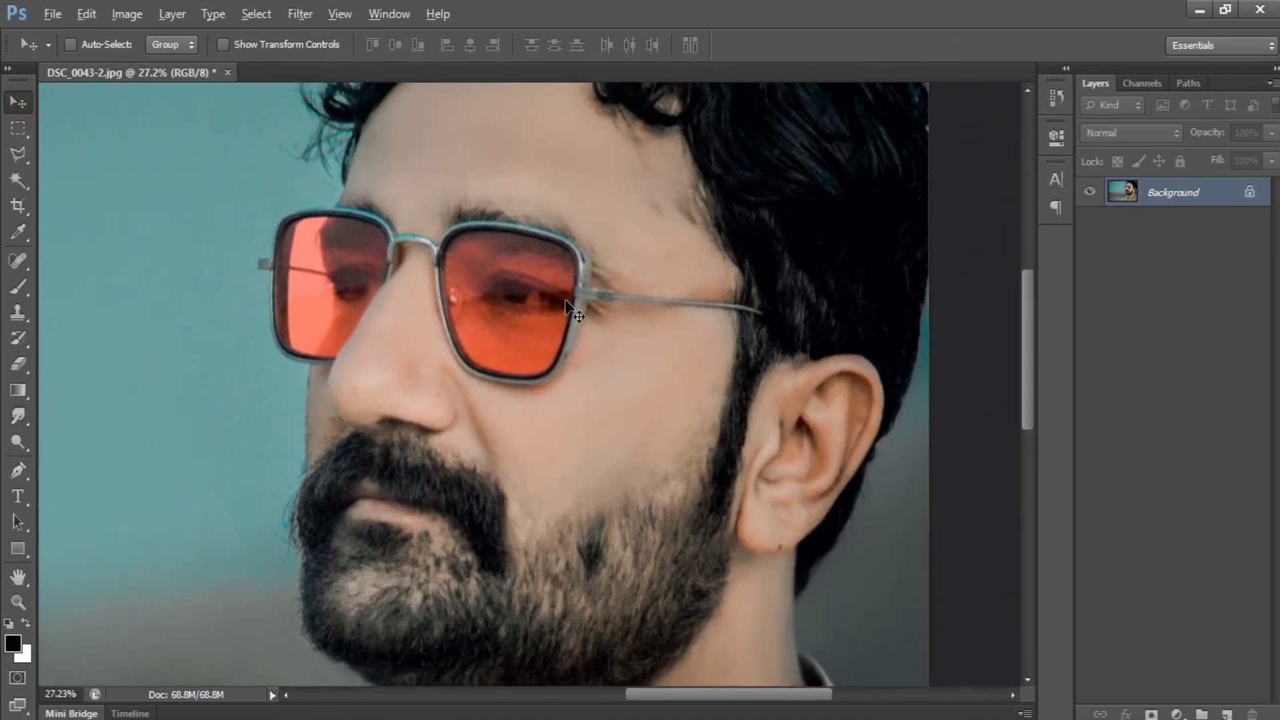
pyautogui.scroll(2, 566, 300)
pyautogui.scroll(-10, 565, 300)
pyautogui.scroll(3, 617, 284)
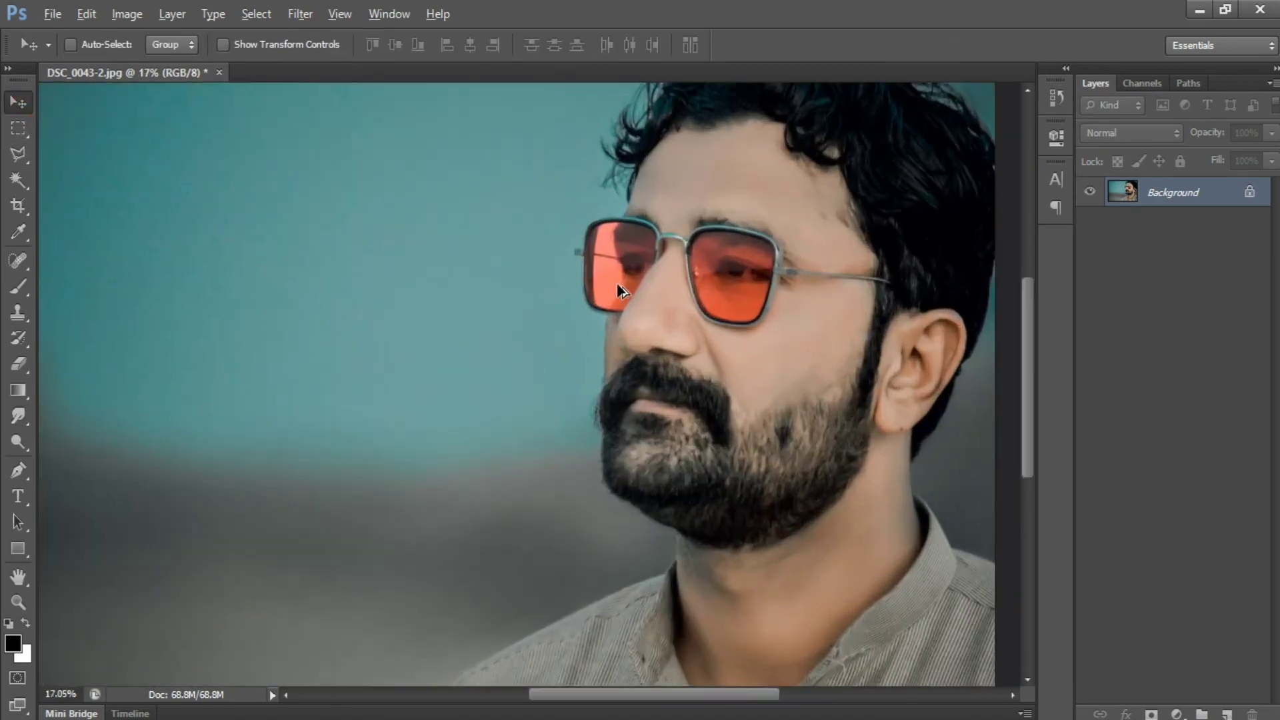
pyautogui.scroll(-2, 617, 290)
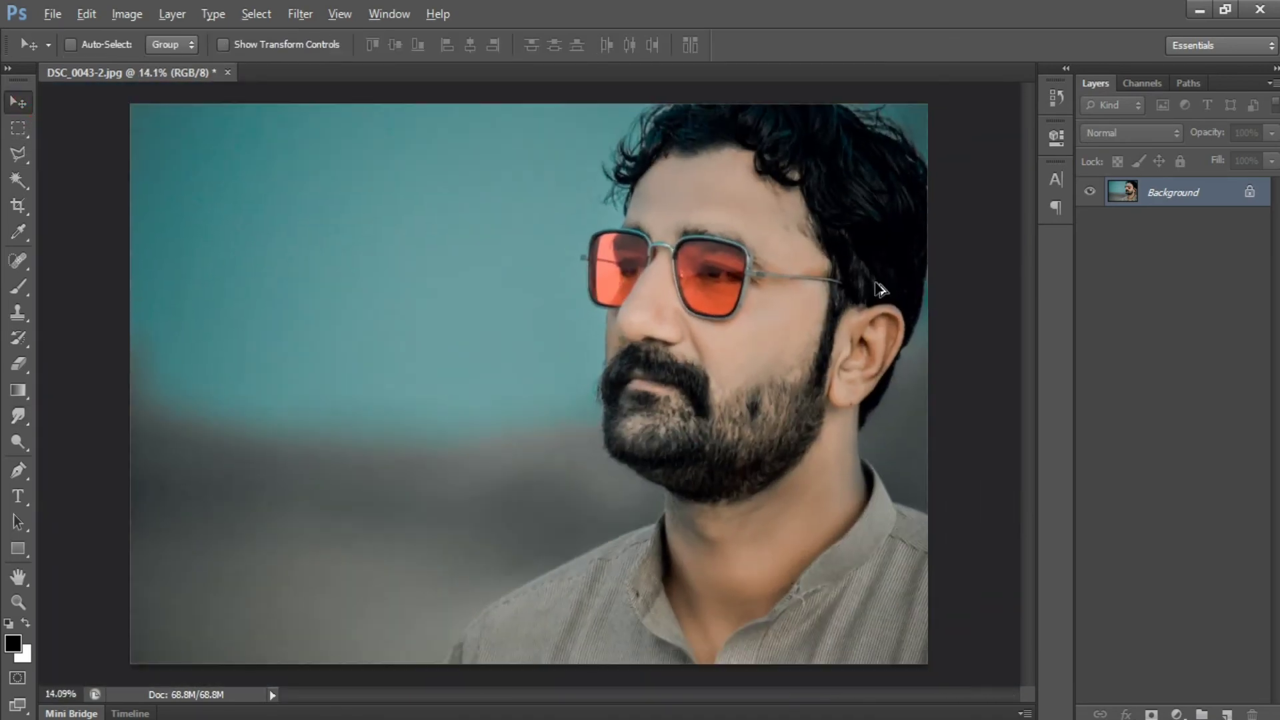
pyautogui.click(1177, 714)
pyautogui.click(1167, 698)
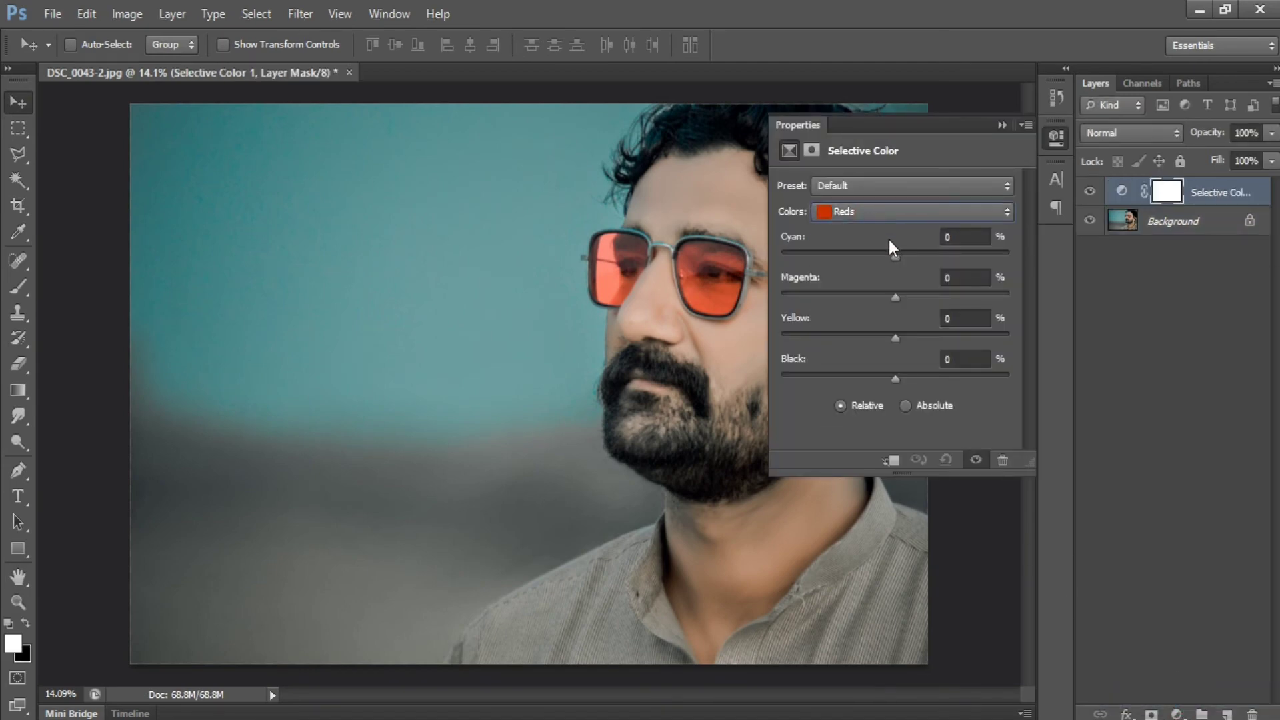
pyautogui.moveTo(895, 255); pyautogui.dragTo(938, 300)
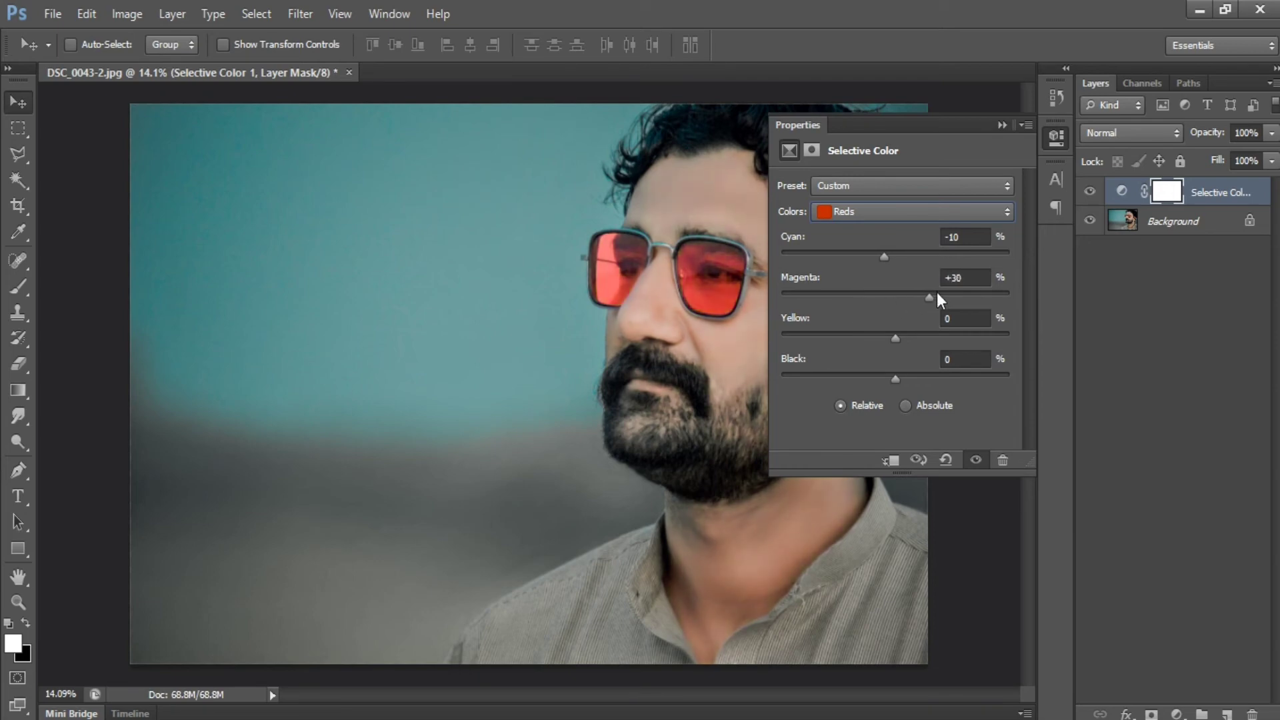
pyautogui.moveTo(895, 338); pyautogui.dragTo(871, 337)
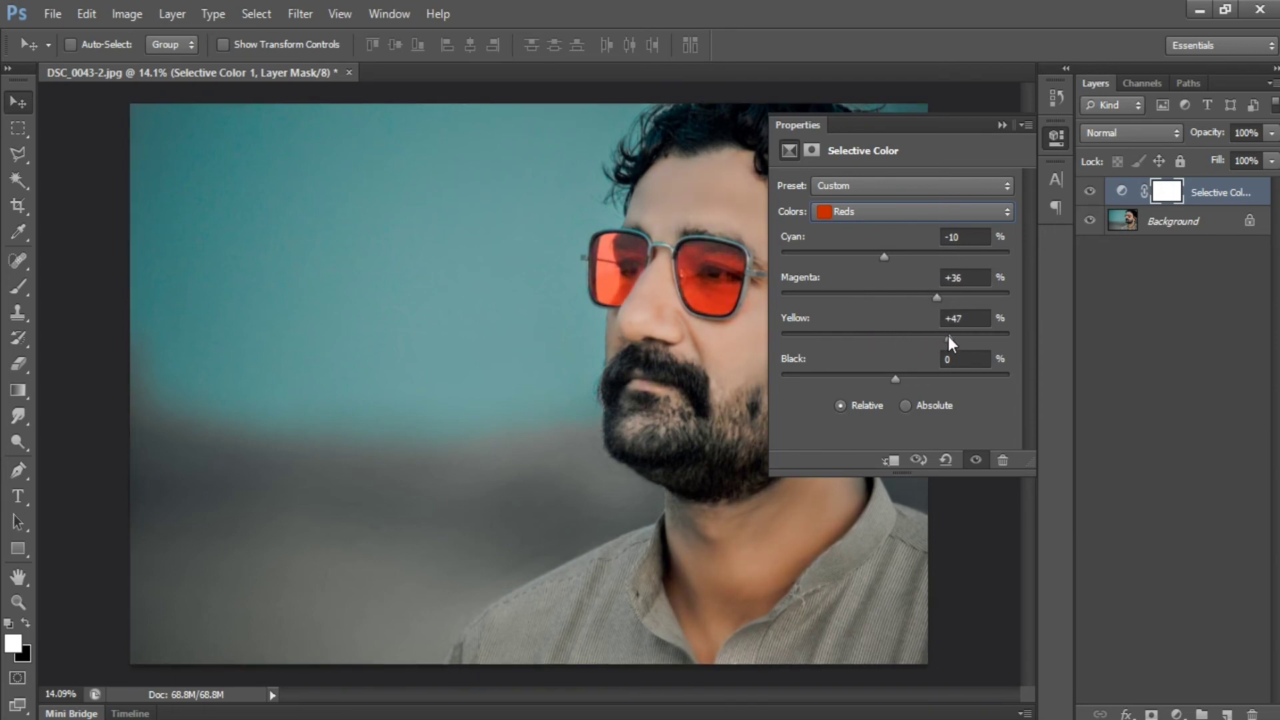
# Set the Reds' Black to +24% in the Selective Color adjustment and merge that layer into the Background.
pyautogui.moveTo(902, 377)
pyautogui.mouseDown()
pyautogui.moveTo(855, 374)
pyautogui.moveTo(923, 370)
pyautogui.mouseUp()
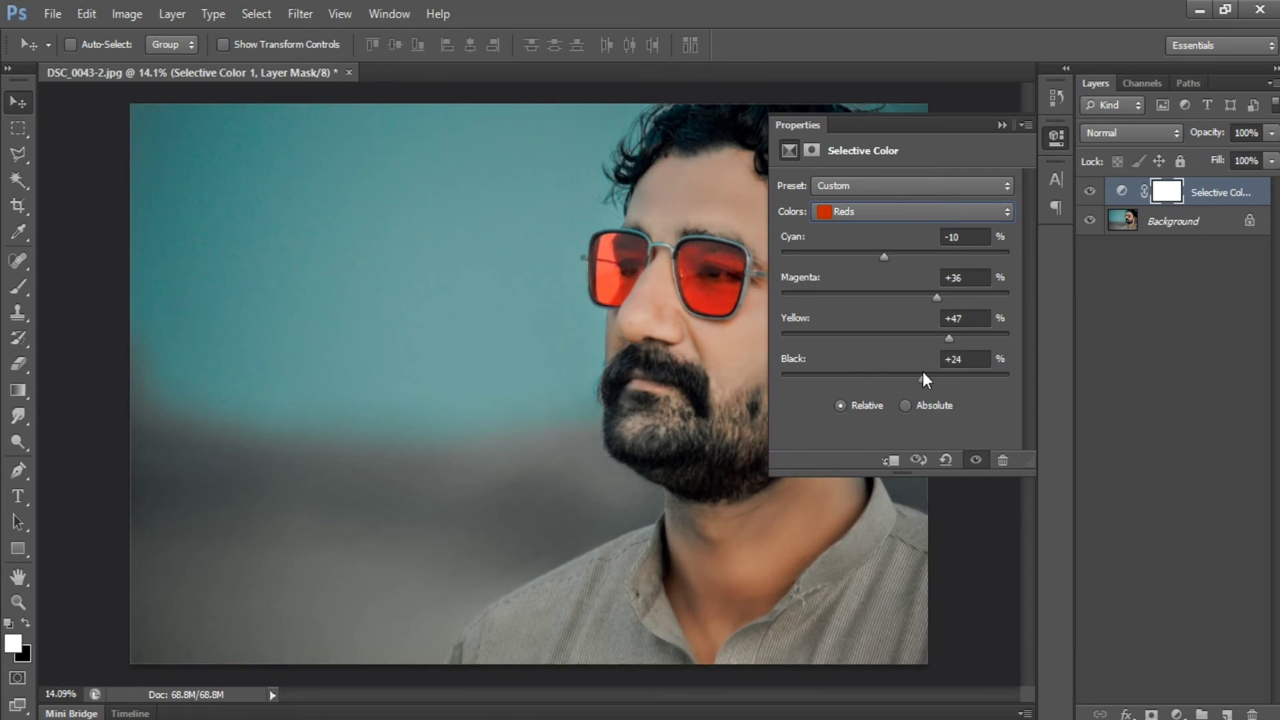
pyautogui.click(1002, 126)
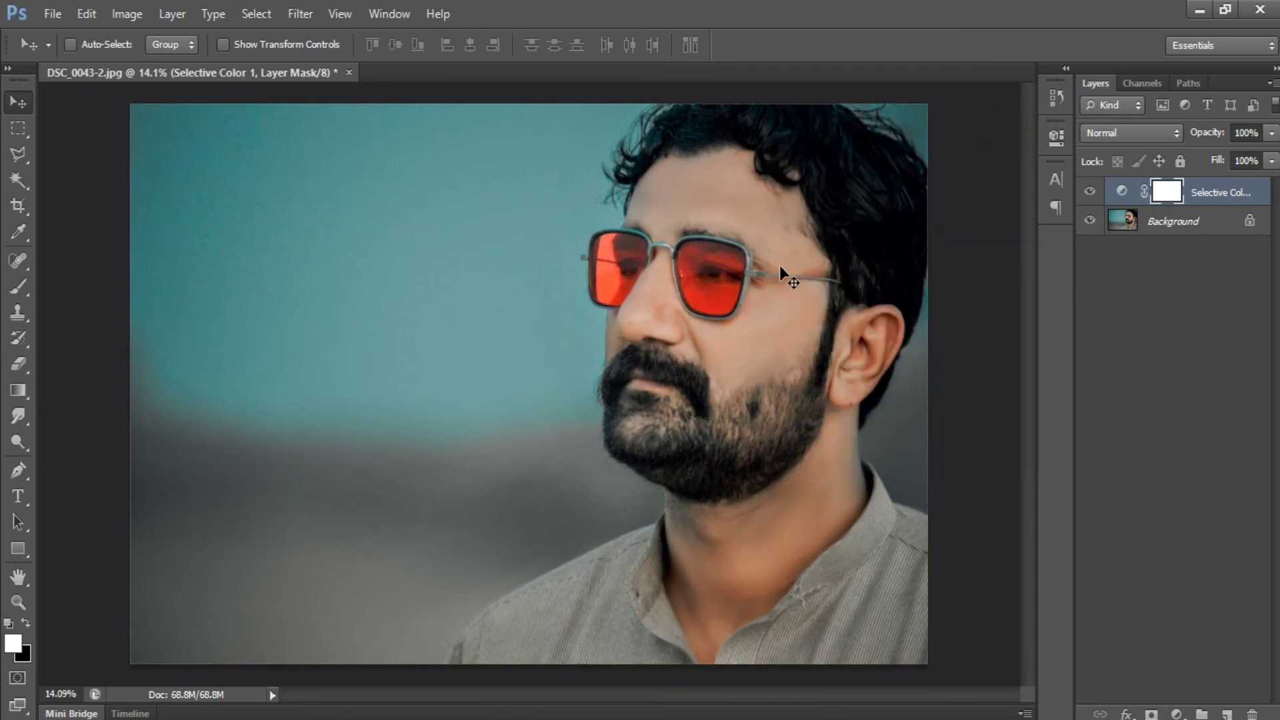
pyautogui.scroll(6, 771, 226)
pyautogui.scroll(3, 678, 372)
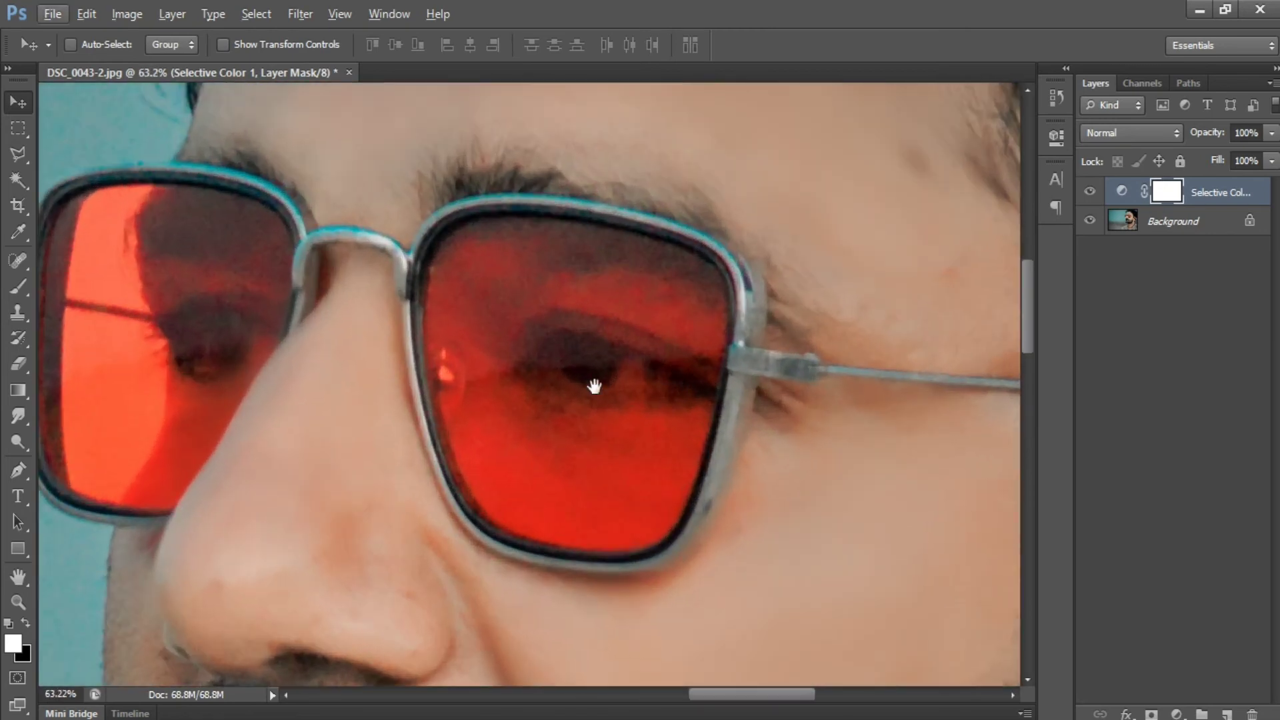
pyautogui.moveTo(594, 386); pyautogui.dragTo(827, 383)
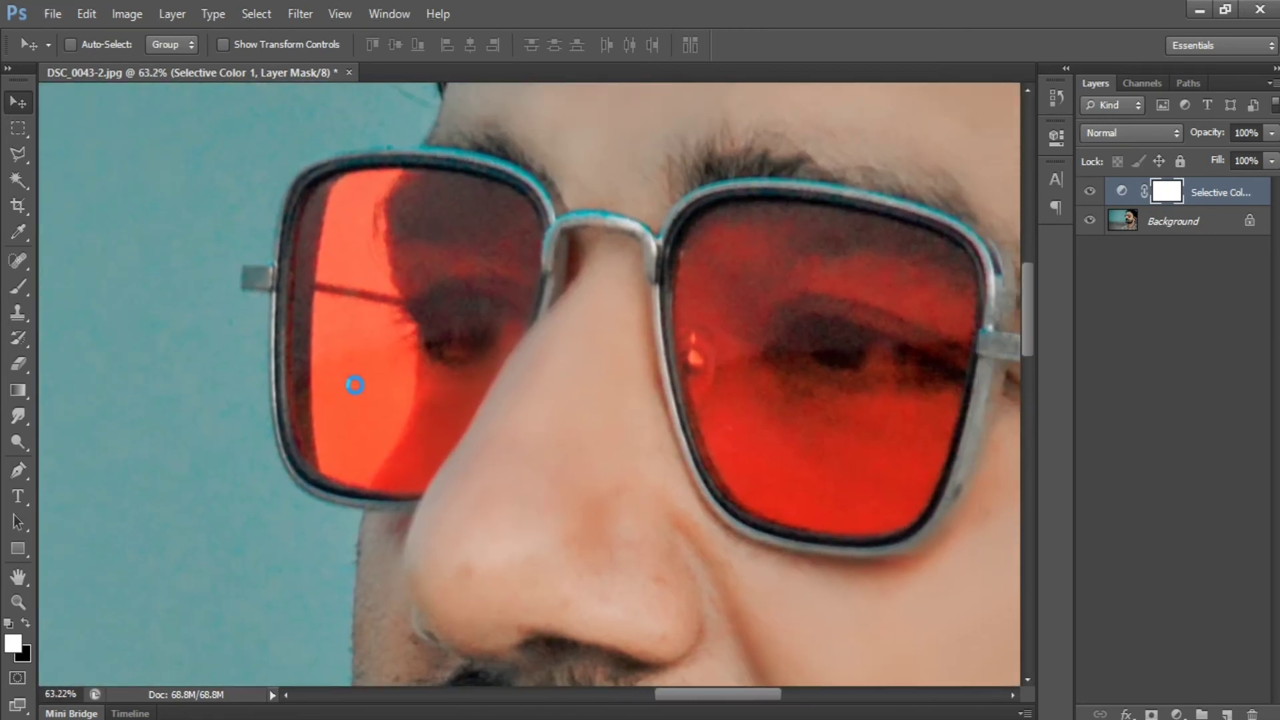
pyautogui.hotkey('ctrl', 'e')
# Reduce the Smudge brush to 150 at 10% strength and smooth the grain in both red sunglass lenses.
pyautogui.click(18, 416)
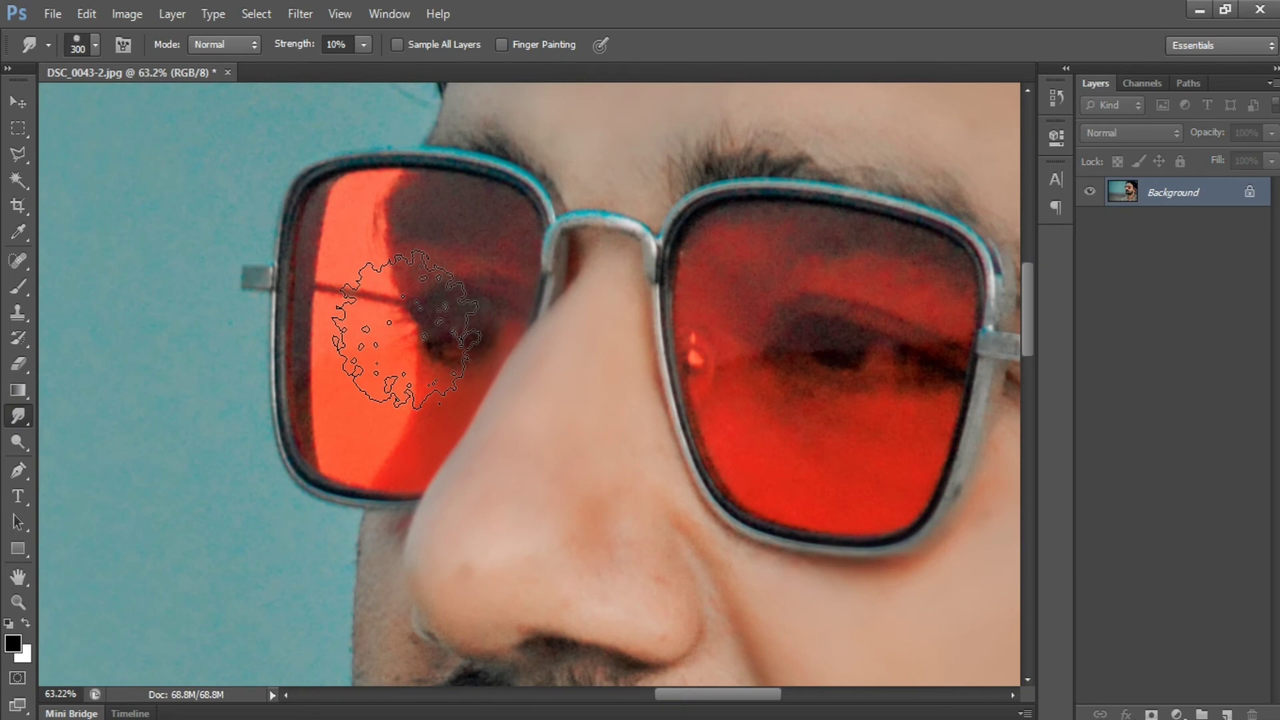
pyautogui.press('[')
pyautogui.press('[')
pyautogui.press('[')
pyautogui.press('[')
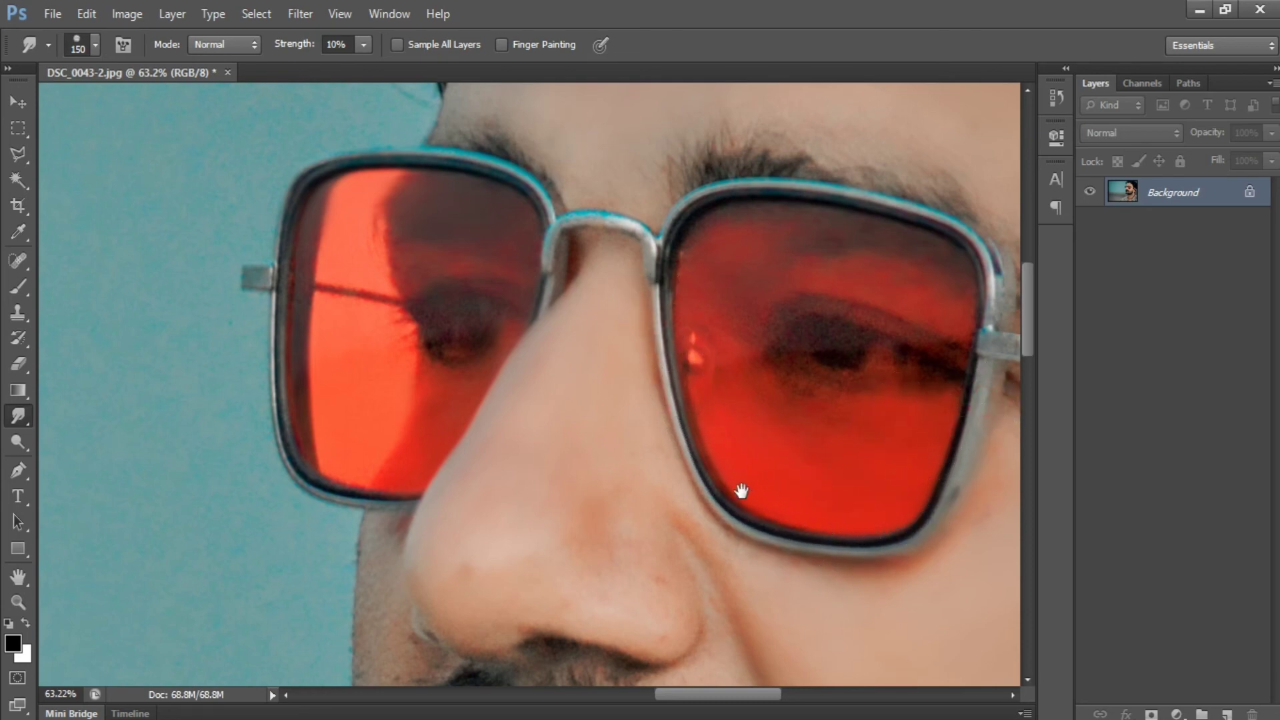
# Smudge the skin on the forehead, temple and ear to smooth it with the 150 brush.
pyautogui.moveTo(742, 491); pyautogui.dragTo(518, 526)
pyautogui.moveTo(752, 194); pyautogui.dragTo(594, 338)
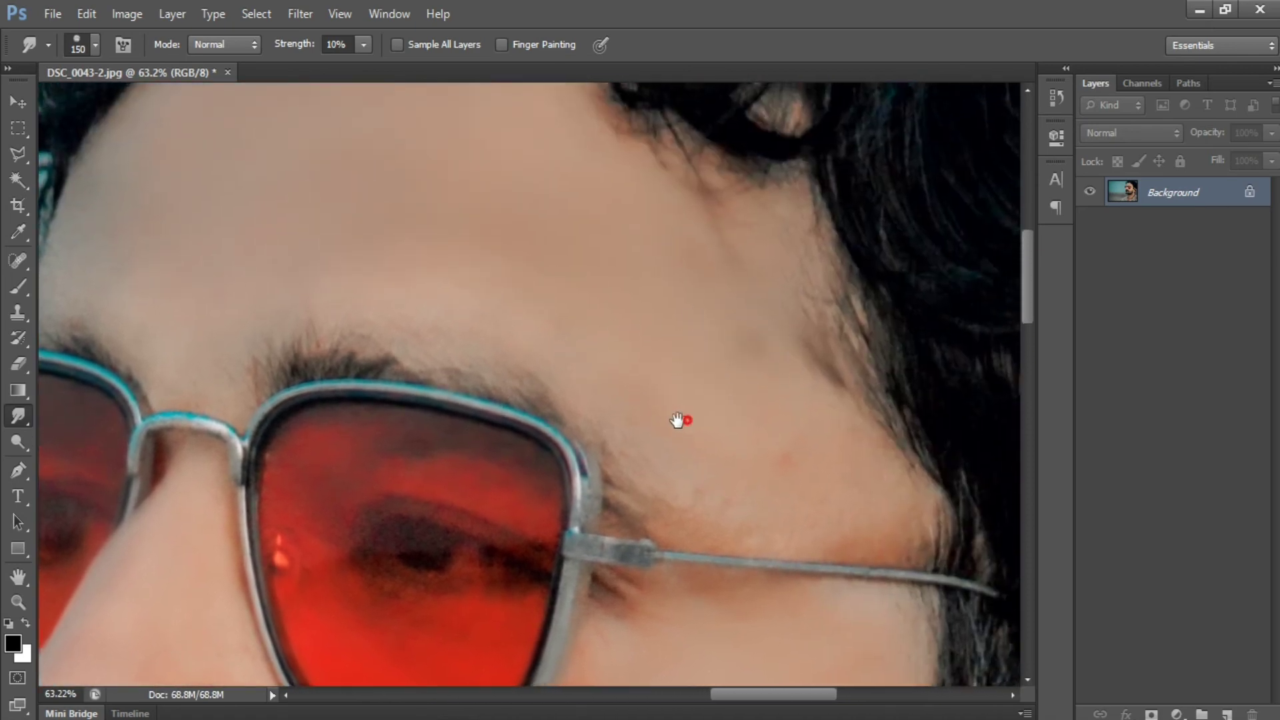
pyautogui.moveTo(680, 420)
pyautogui.mouseDown()
pyautogui.moveTo(566, 449)
pyautogui.moveTo(646, 228)
pyautogui.moveTo(714, 163)
pyautogui.moveTo(509, 266)
pyautogui.moveTo(647, 317)
pyautogui.mouseUp()
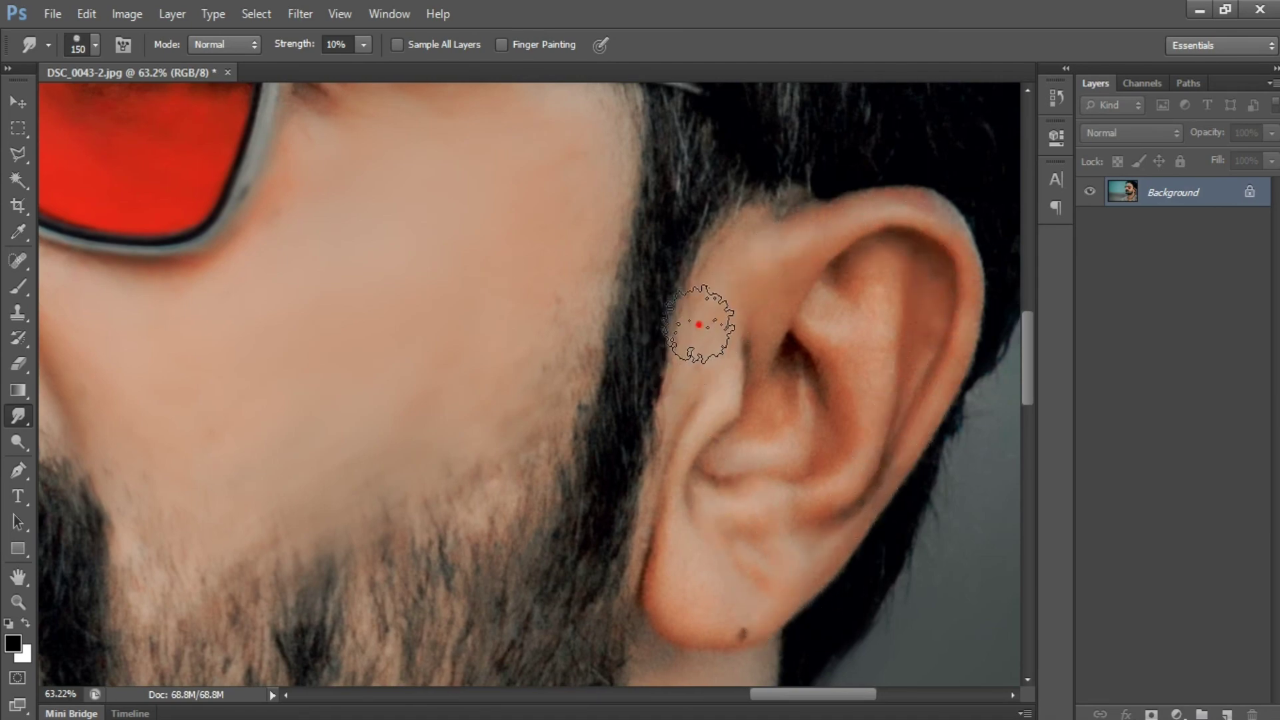
pyautogui.moveTo(698, 325)
pyautogui.mouseDown()
pyautogui.moveTo(647, 504)
pyautogui.moveTo(934, 281)
pyautogui.mouseUp()
# Smudge the skin on the nose and the far cheek beside it, finishing with the Move tool active.
pyautogui.moveTo(583, 351); pyautogui.dragTo(756, 584)
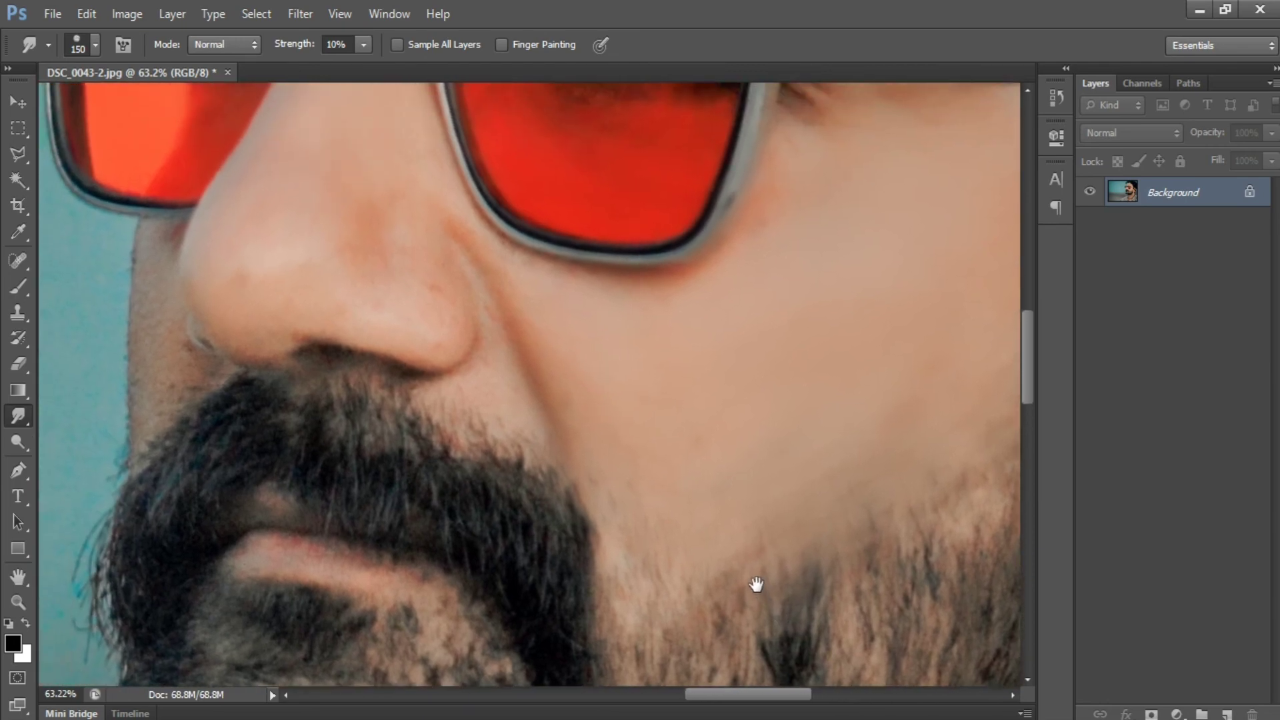
pyautogui.moveTo(353, 236); pyautogui.dragTo(445, 309)
pyautogui.moveTo(300, 266); pyautogui.dragTo(251, 280)
pyautogui.click(34, 99)
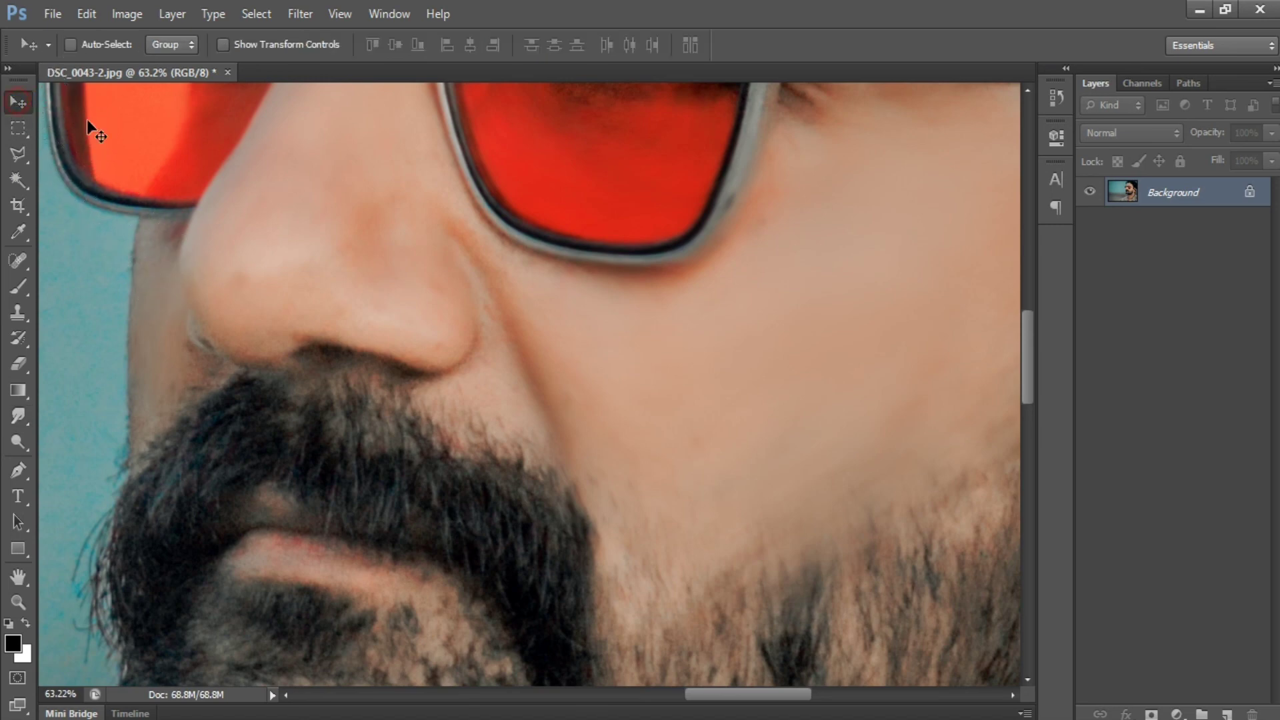
# Place the max white logo on the portrait and scale it down into the photo's lower-left corner.
pyautogui.scroll(-5, 250, 165)
pyautogui.scroll(-2, 251, 171)
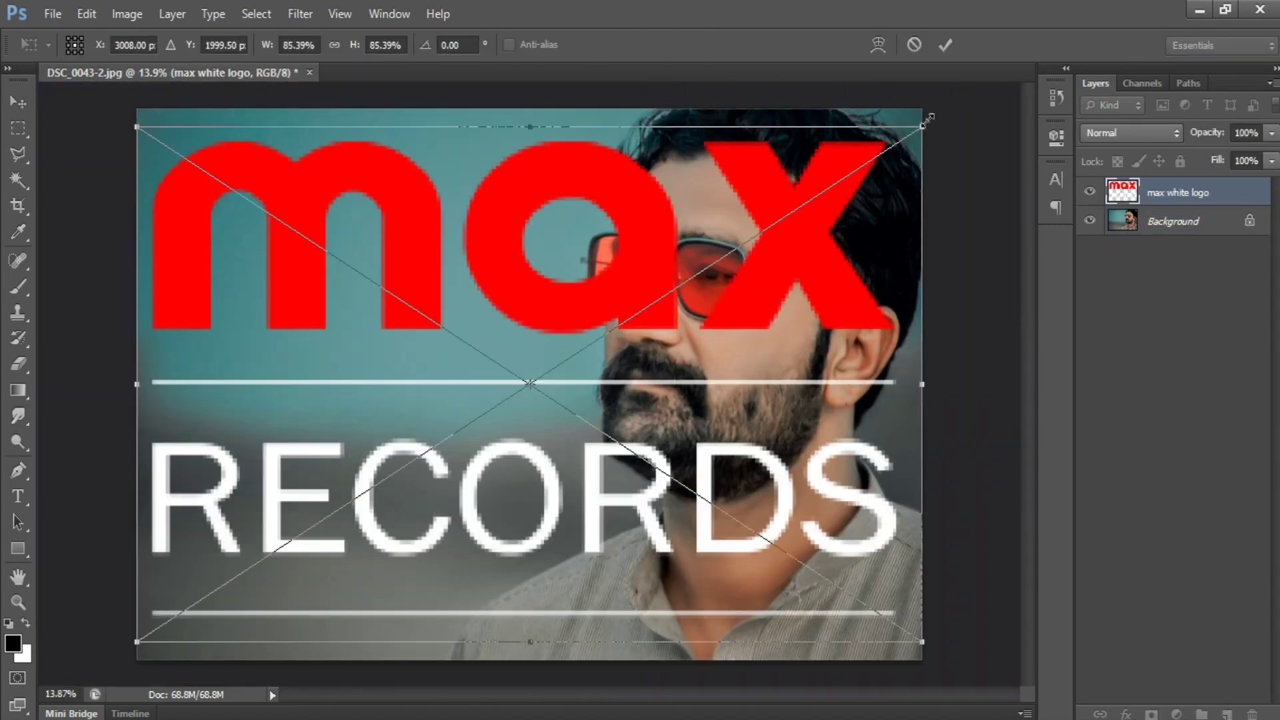
pyautogui.moveTo(932, 109); pyautogui.dragTo(271, 592)
pyautogui.press('Return')
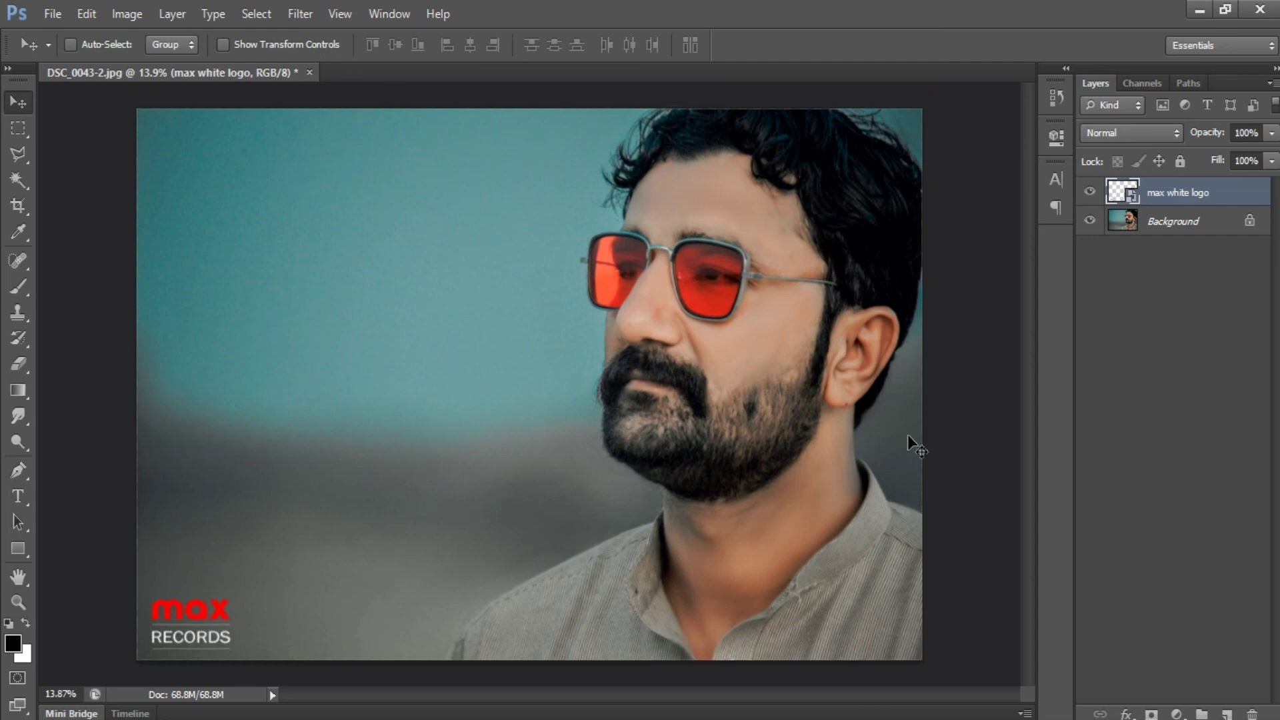
# Apply a Drop Shadow with 75% opacity, 5 px distance and 5 px size, plus a Stroke, to the logo layer.
pyautogui.click(1127, 713)
pyautogui.click(1141, 689)
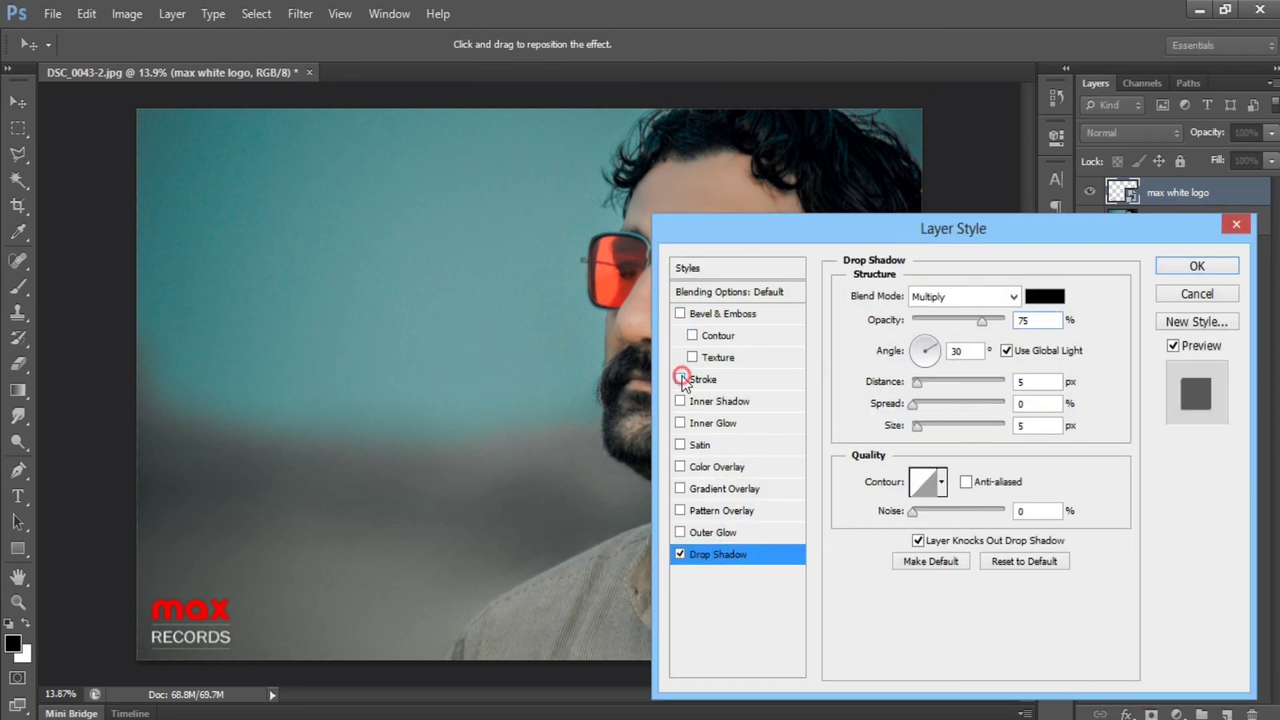
pyautogui.click(681, 379)
pyautogui.click(1178, 267)
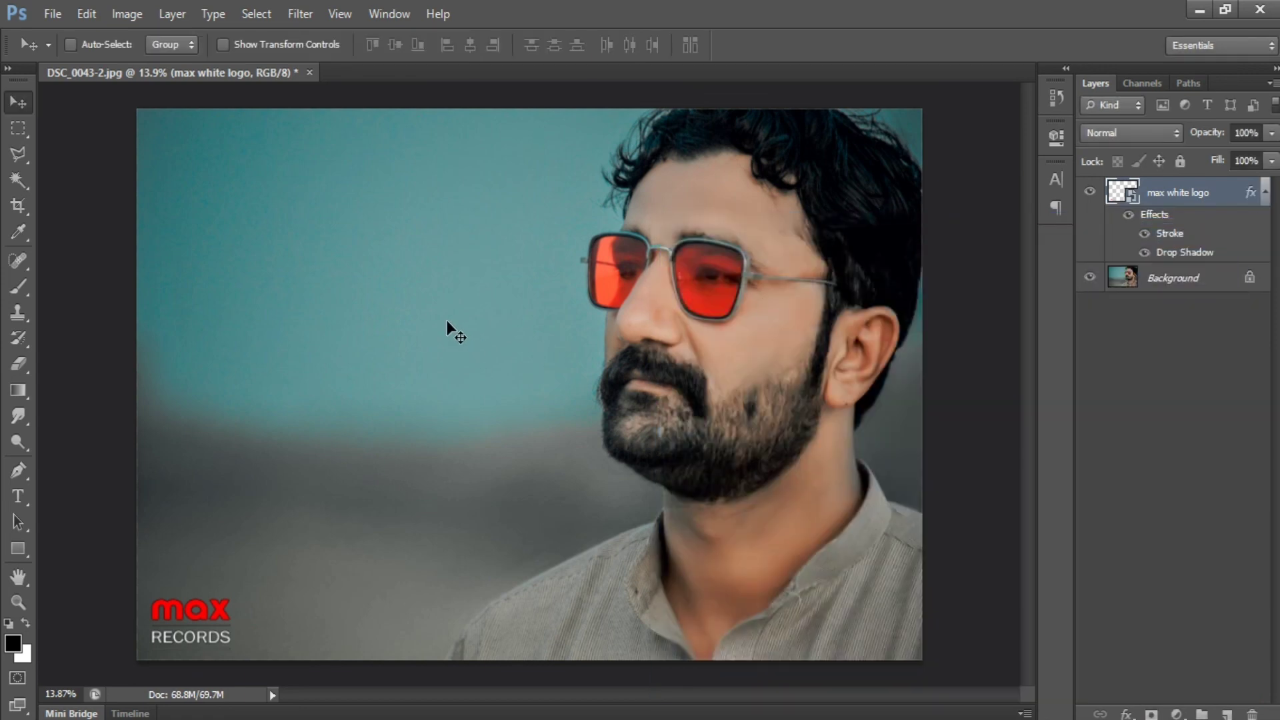
# Merge the logo layer into the Background and save the image.
pyautogui.hotkey('ctrl', 'e')
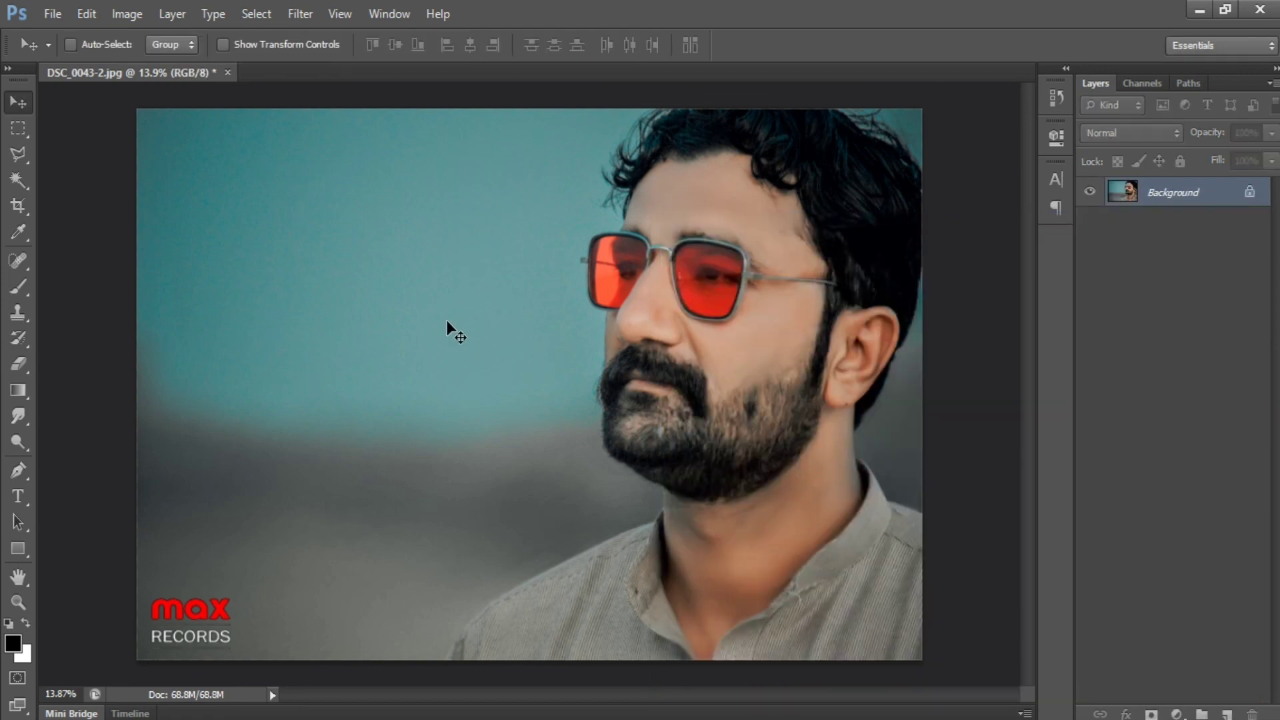
pyautogui.hotkey('ctrl', 's')
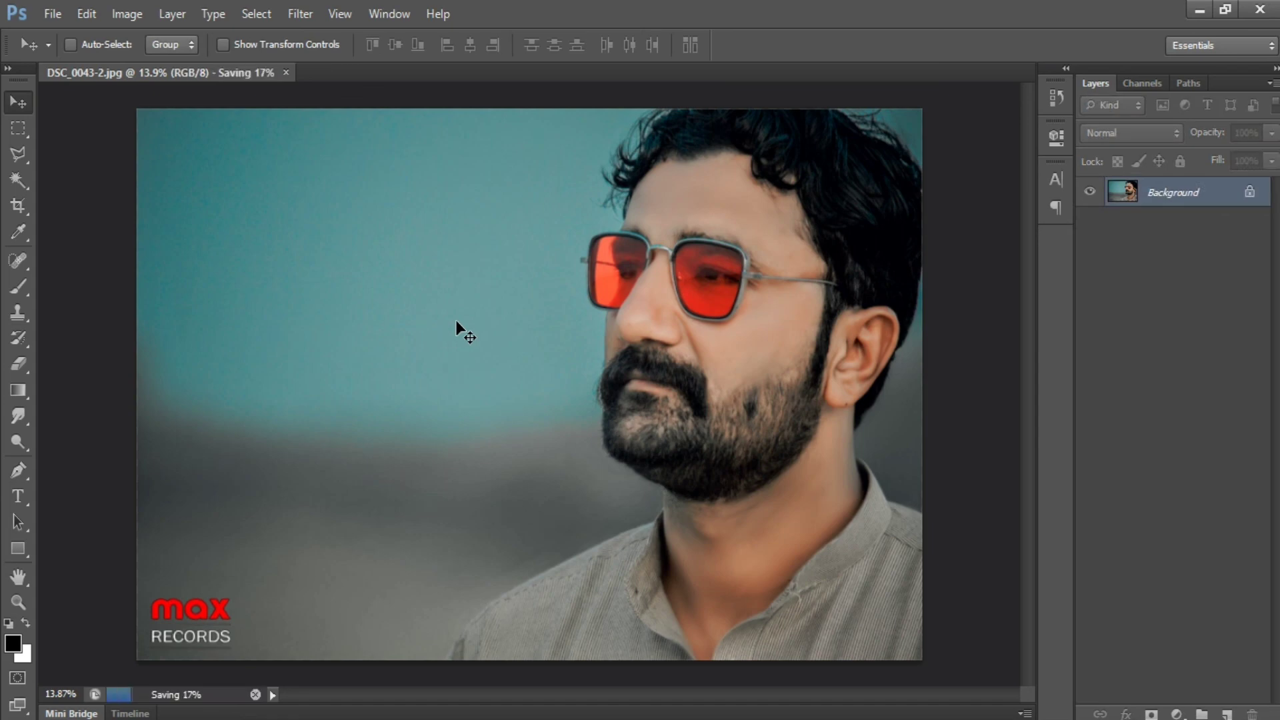